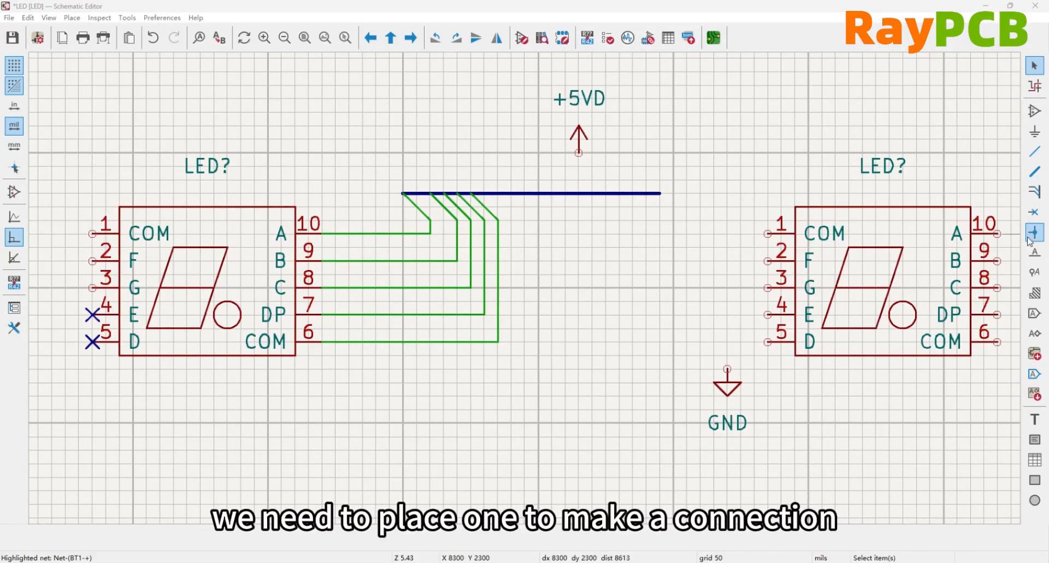
Draw a horizontal wire and a vertical wire crossing it in the empty area below the bus wiring.
left_click(1035, 152)
left_click(309, 423)
double_click(511, 423)
left_click(417, 369)
double_click(416, 503)
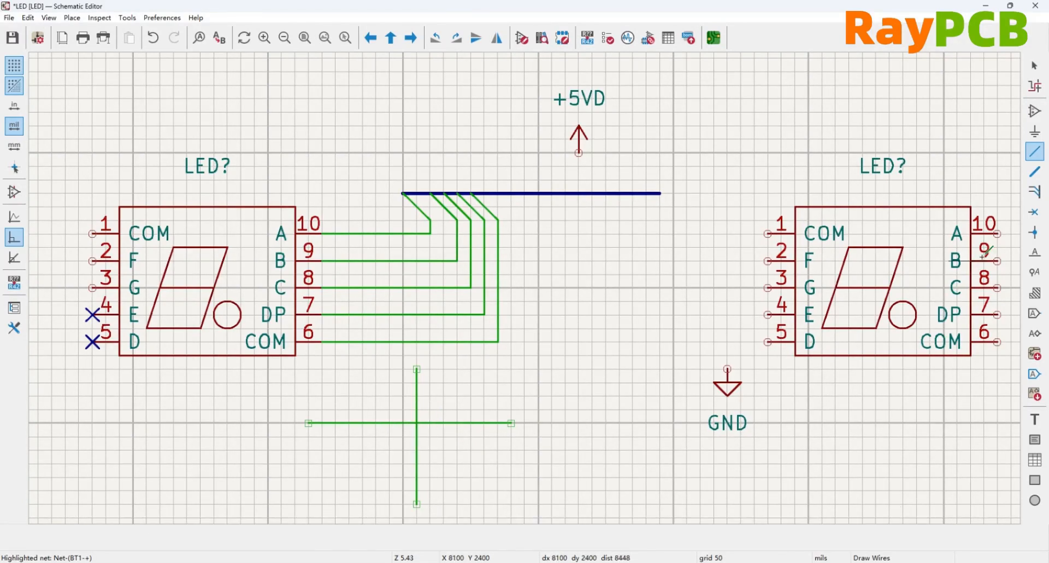
Place a junction where the horizontal and vertical wires cross to connect them.
left_click(1032, 234)
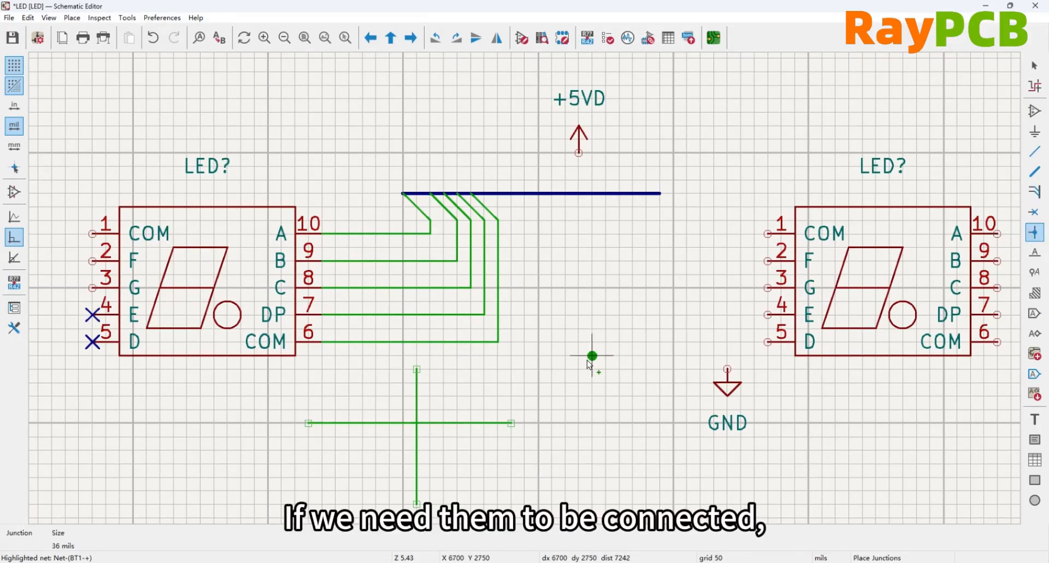
left_click(417, 423)
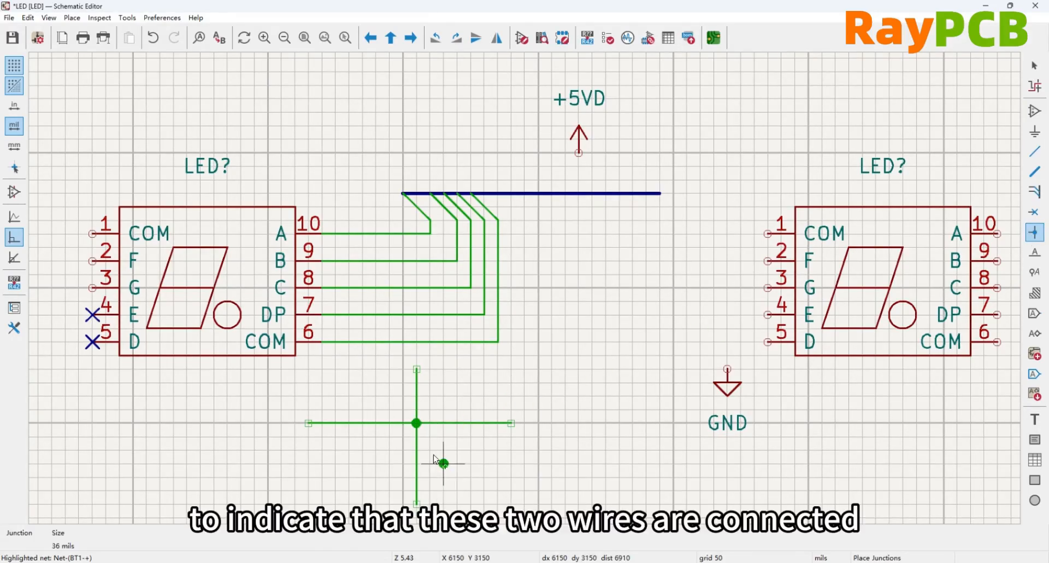
right_click(470, 463)
left_click(476, 464)
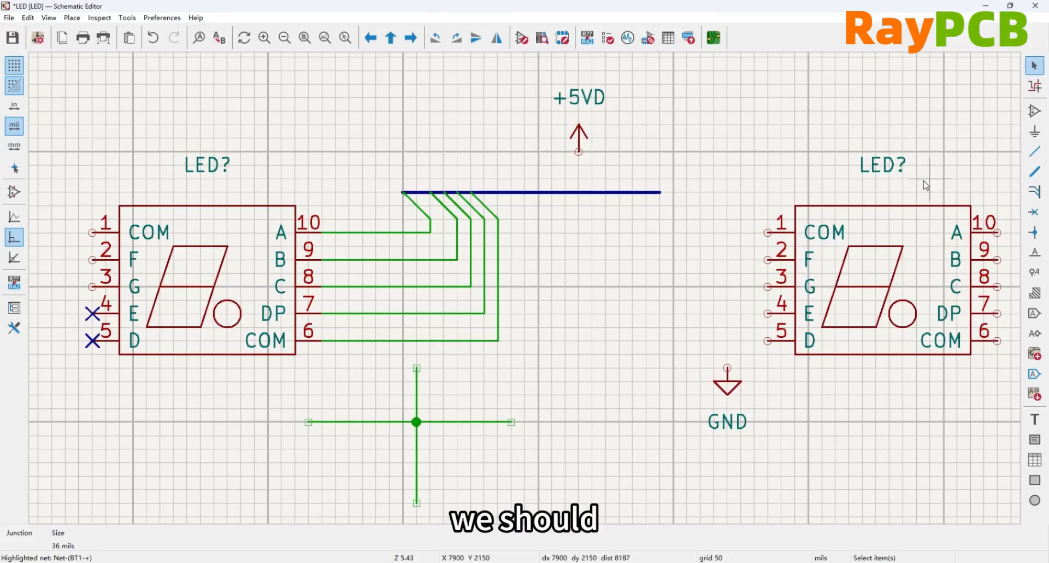
Draw a second vertical wire in two segments, ending the first on the horizontal wire and continuing the second downward from there.
left_click(1035, 152)
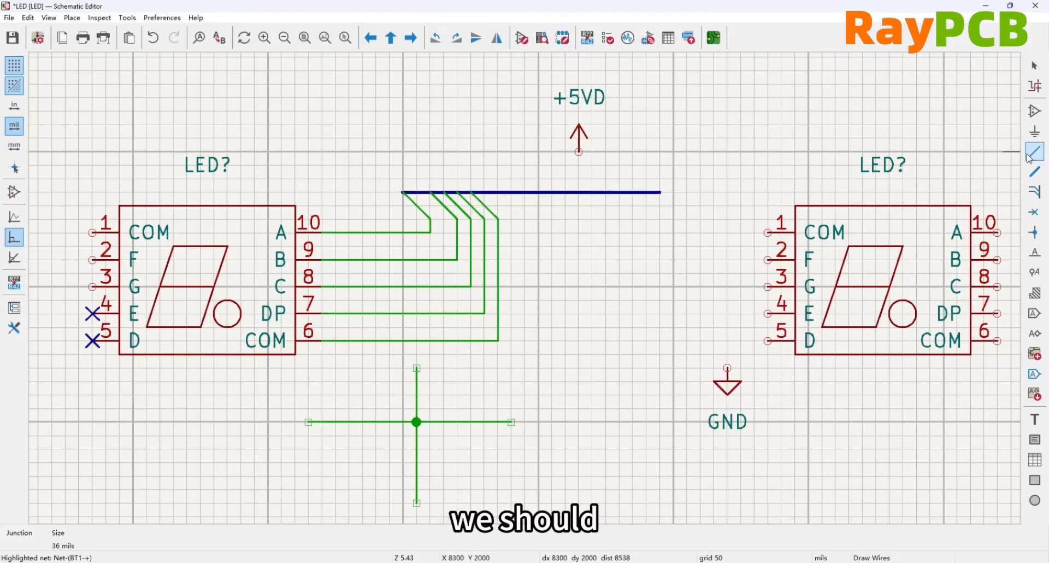
left_click(457, 368)
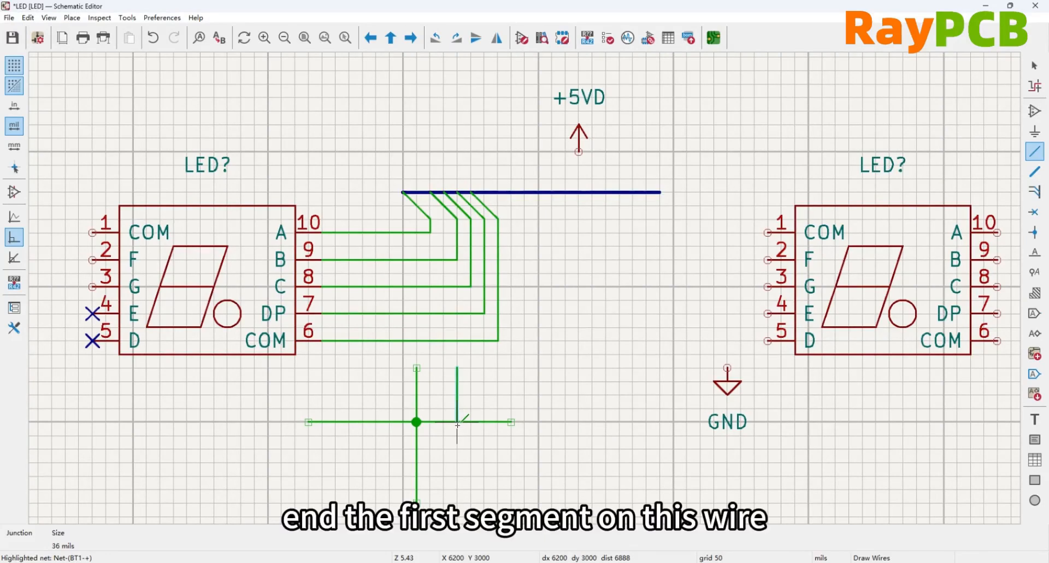
left_click(458, 421)
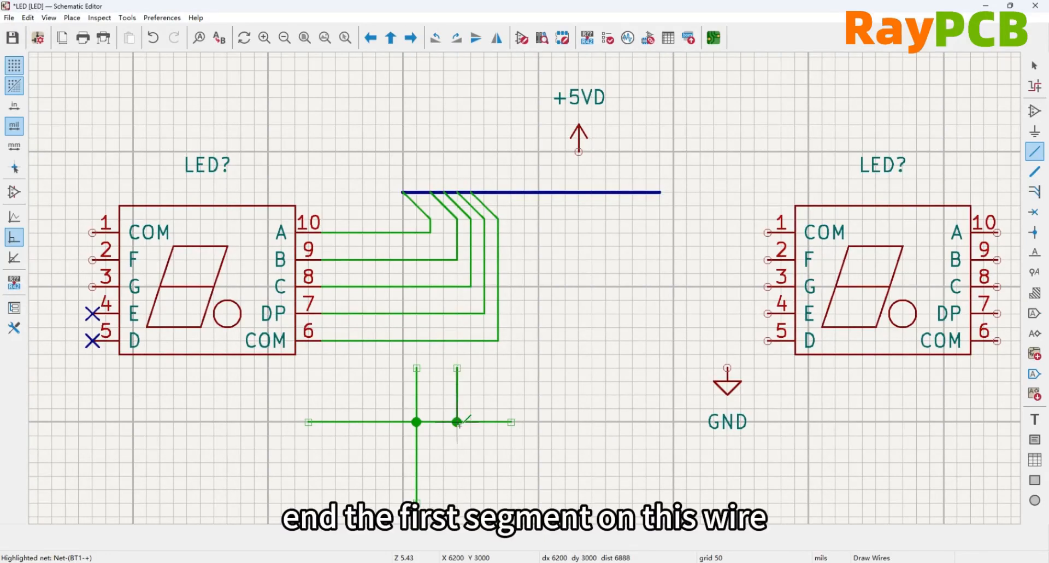
left_click(457, 422)
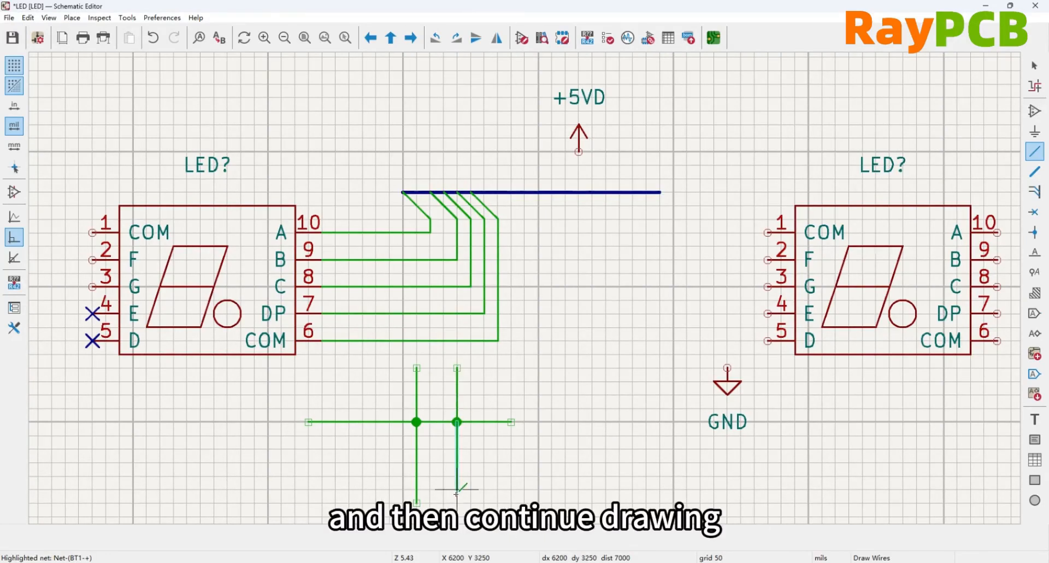
left_click(457, 501)
key("Escape")
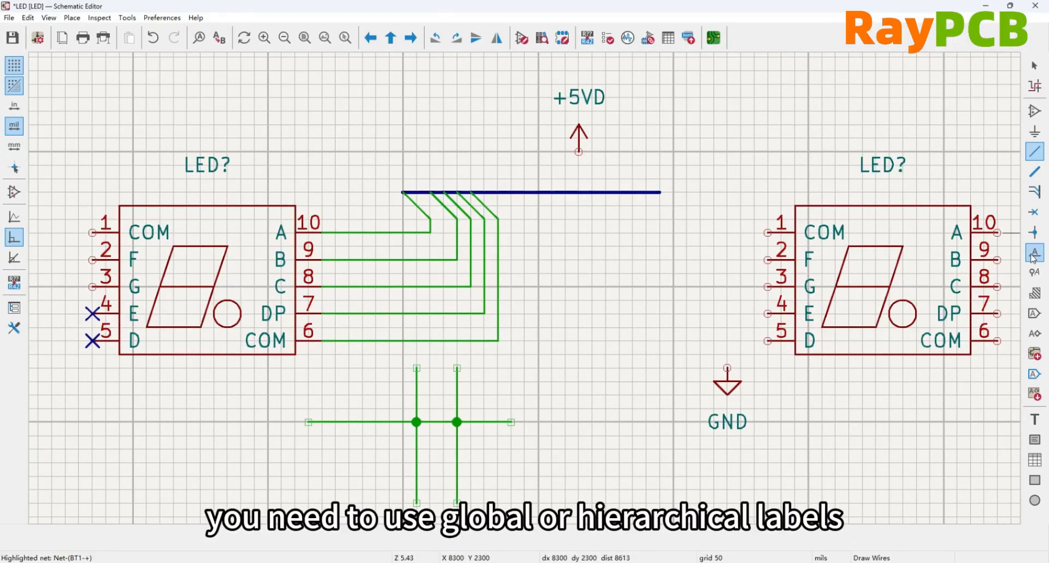
Draw a hierarchical sheet in the empty area beside the second display symbol and name it LED.
scroll(524, 287, "down", 2)
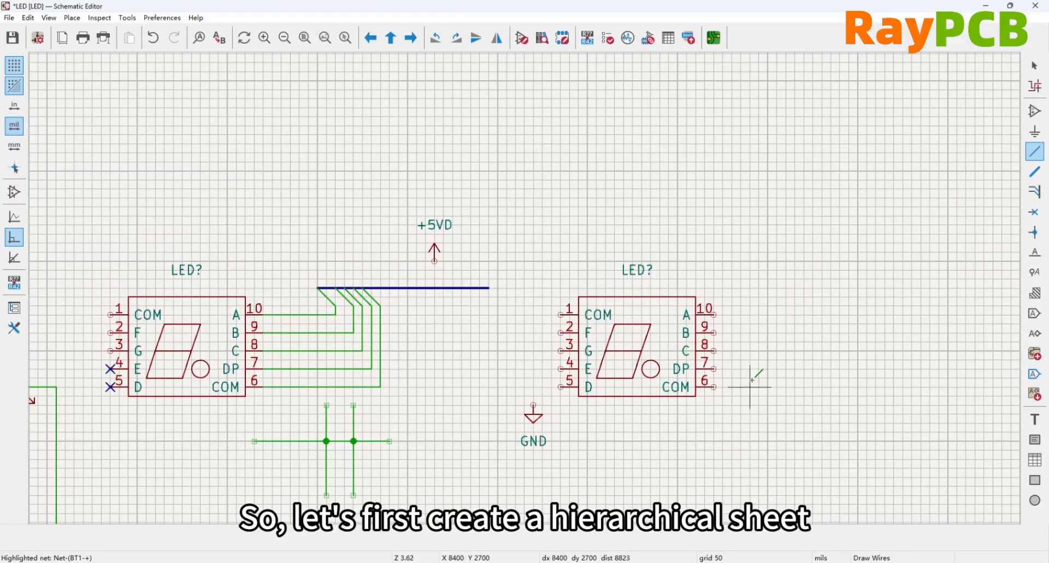
scroll(750, 387, "down", 1)
scroll(551, 281, "up", 2)
scroll(552, 286, "down", 1)
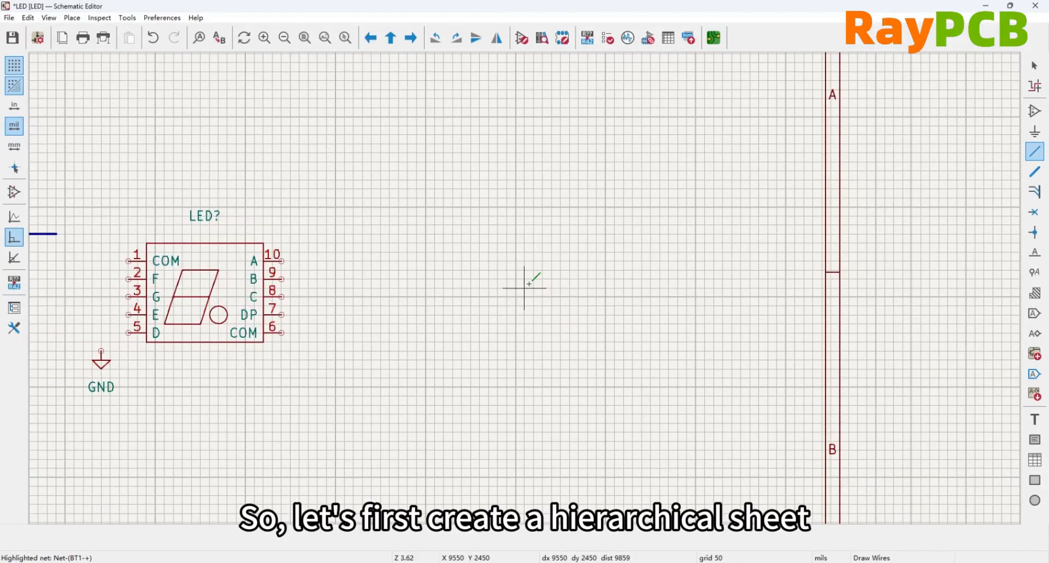
left_click(1040, 358)
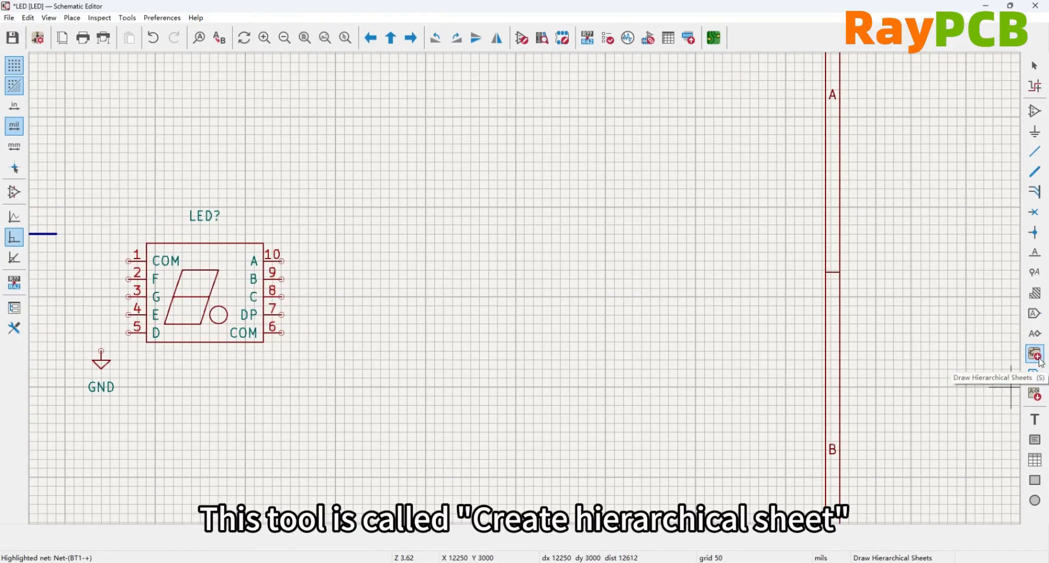
left_click(426, 171)
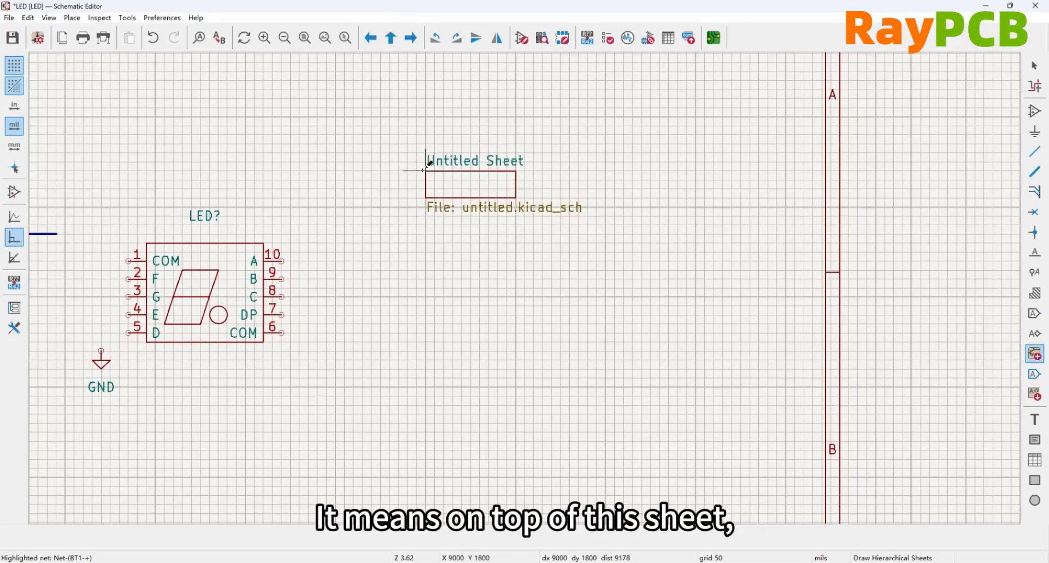
left_click(616, 332)
type("LED")
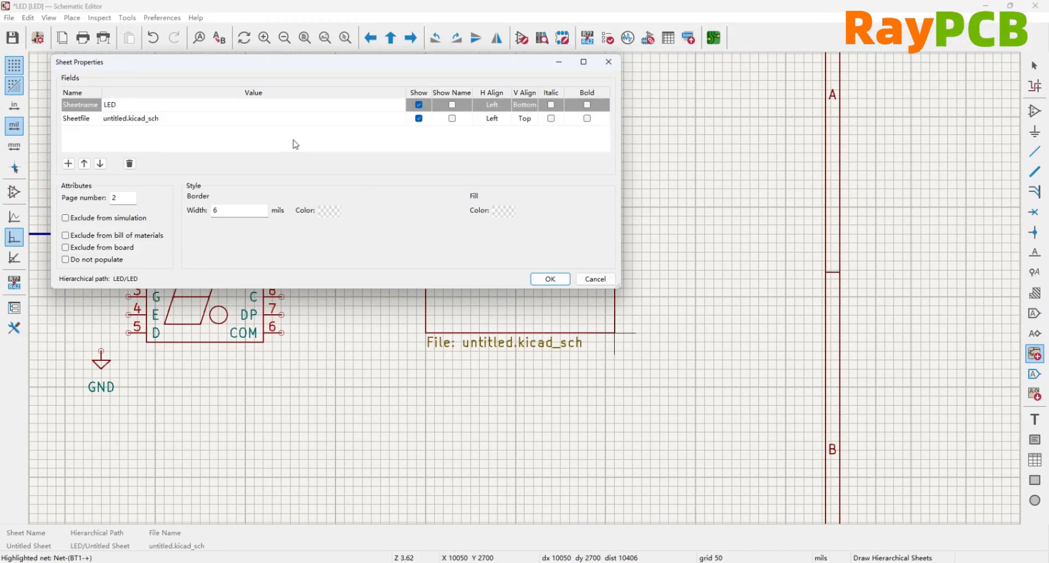
left_click(550, 278)
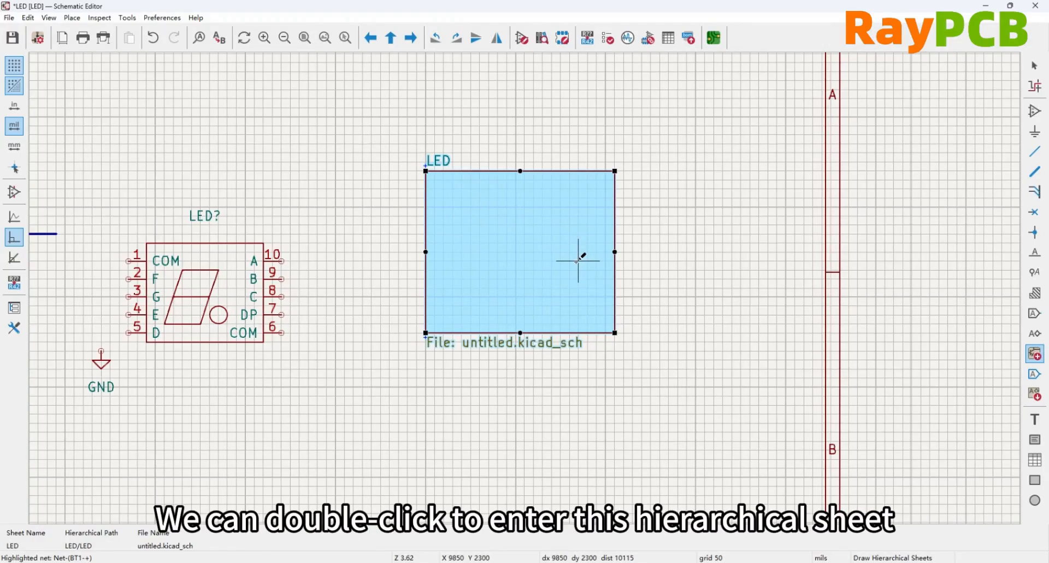
Enter the LED hierarchical sheet and place an SM410304N/8 symbol near its middle.
double_click(545, 236)
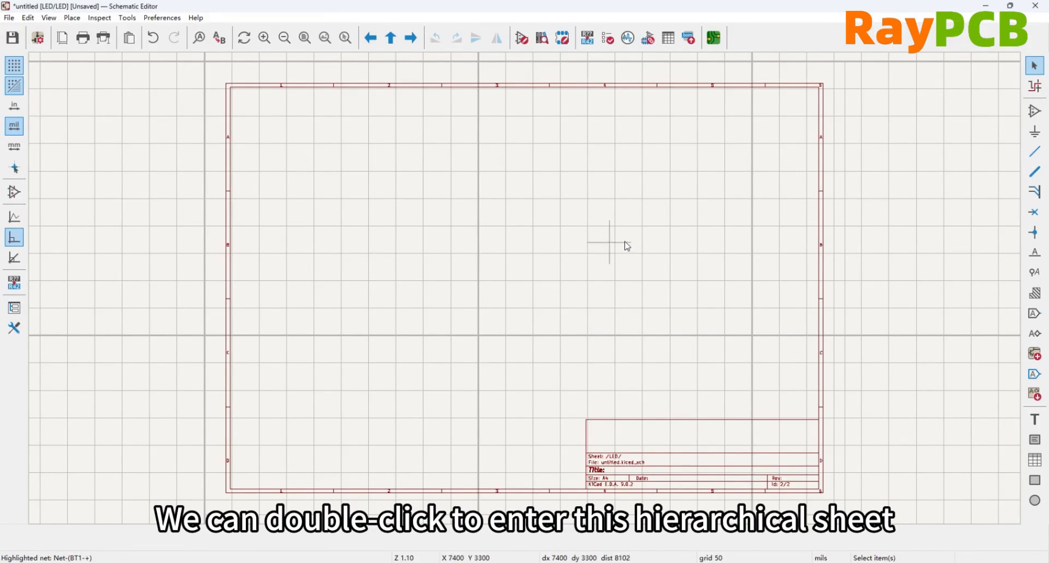
key("a")
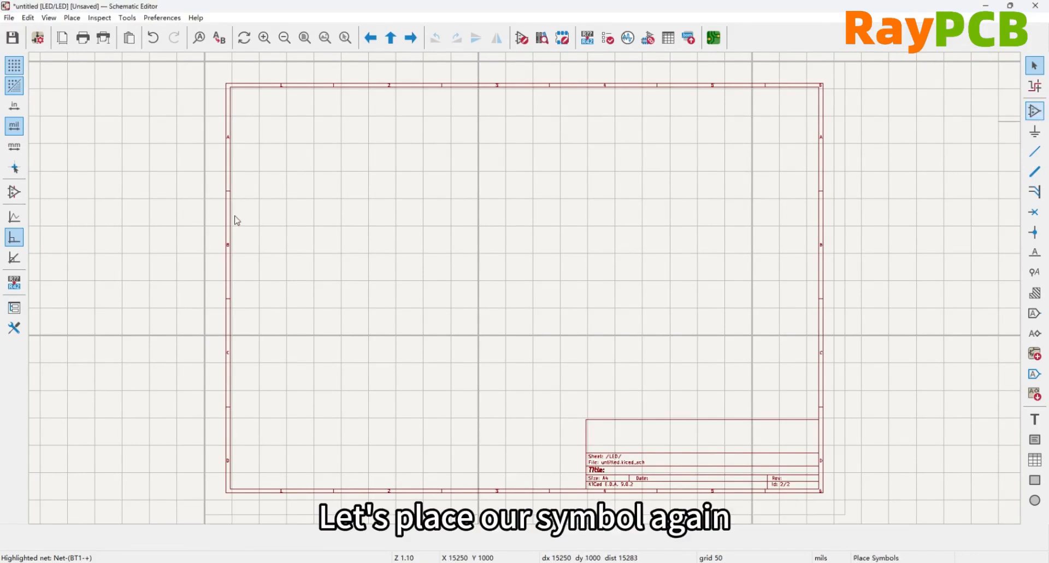
left_click(237, 220)
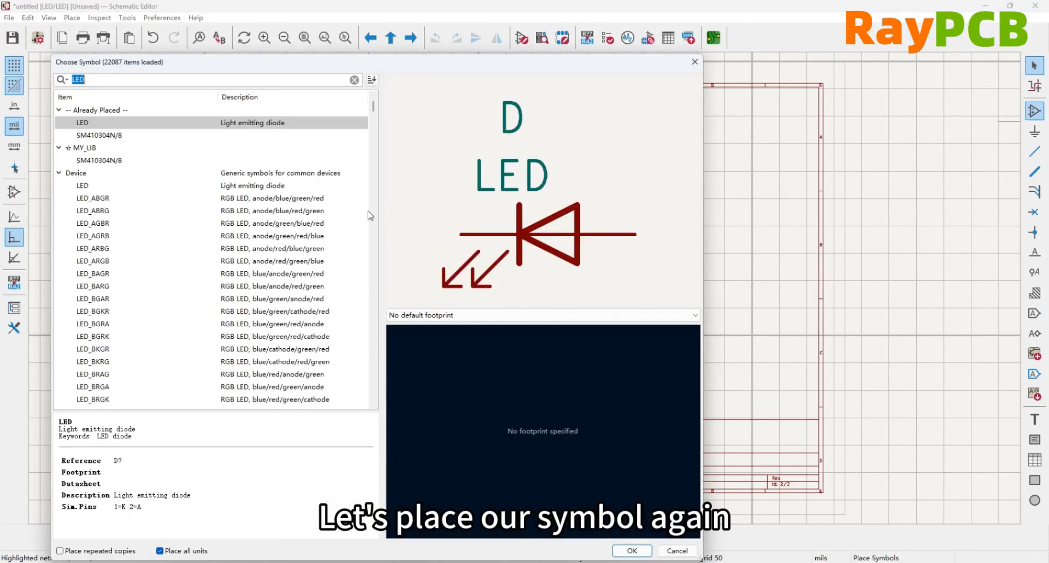
left_click(101, 136)
left_click(632, 550)
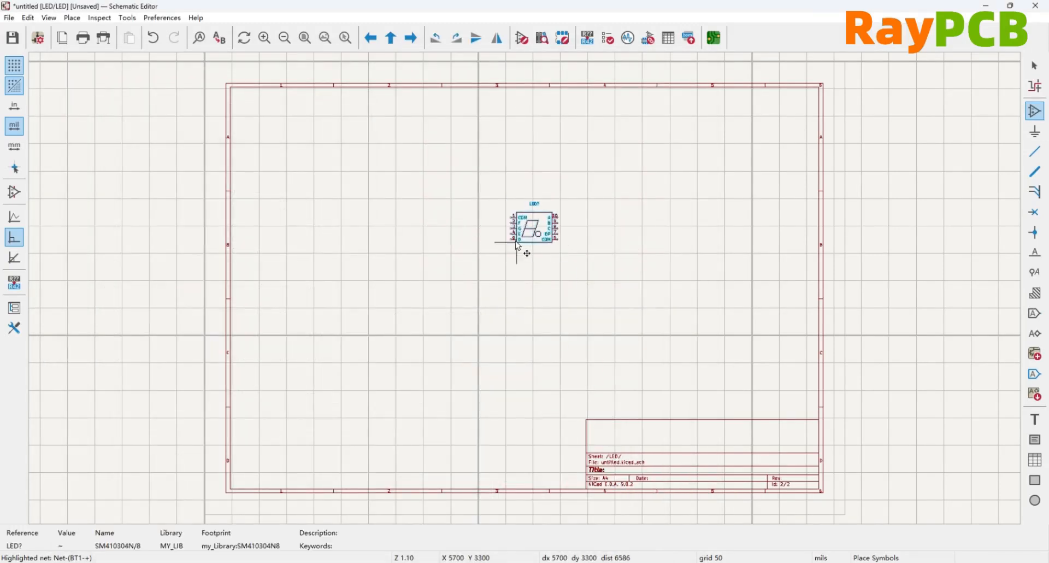
left_click(518, 245)
scroll(518, 246, "up", 5)
scroll(518, 246, "down", 2)
scroll(649, 325, "up", 1)
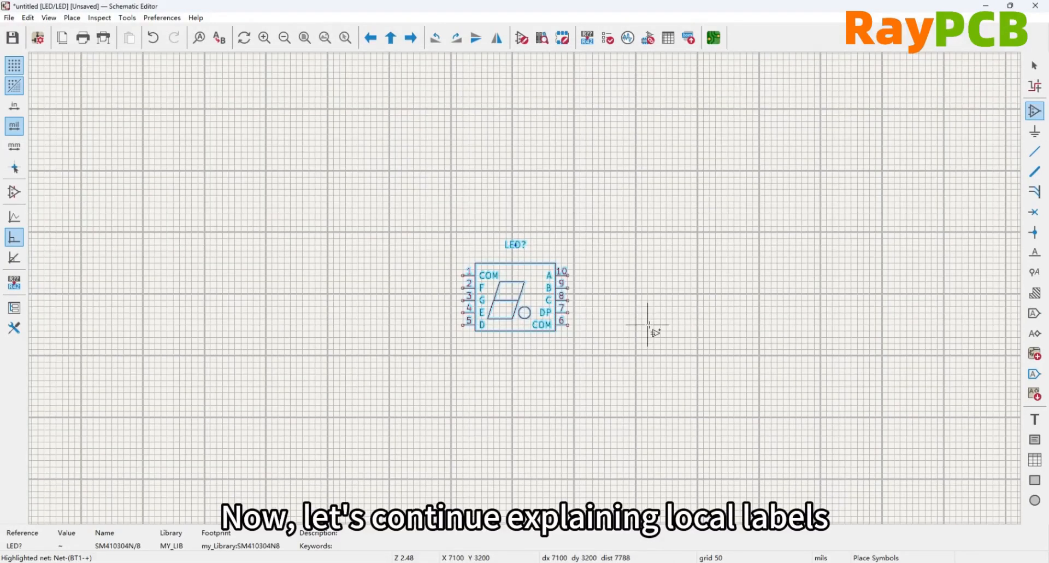
Create a local net label named LED1 and attach it to pin 10 (A) of the display symbol.
left_click(1034, 252)
left_click(1015, 251)
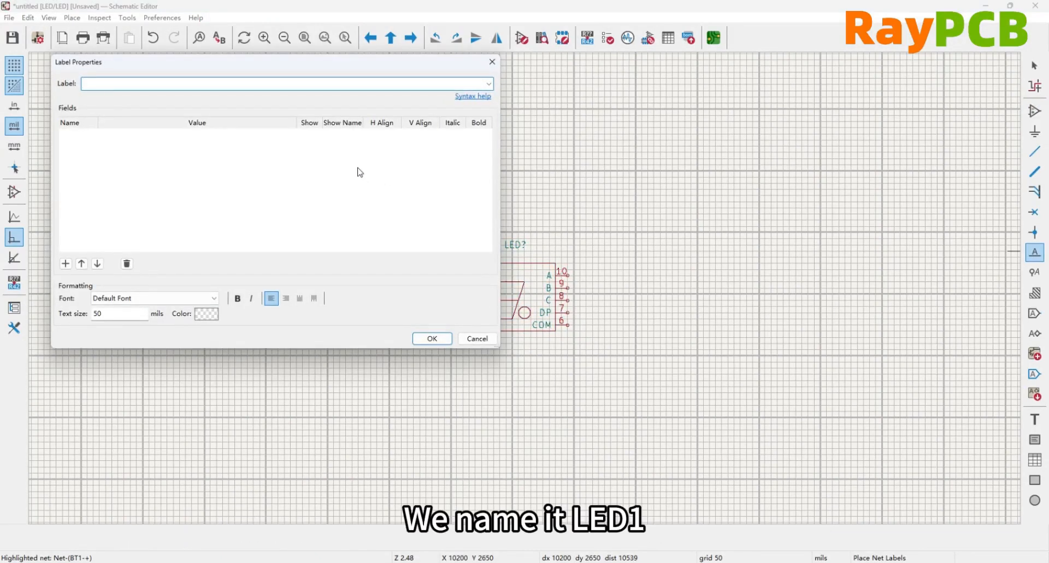
type("LED1")
left_click(427, 338)
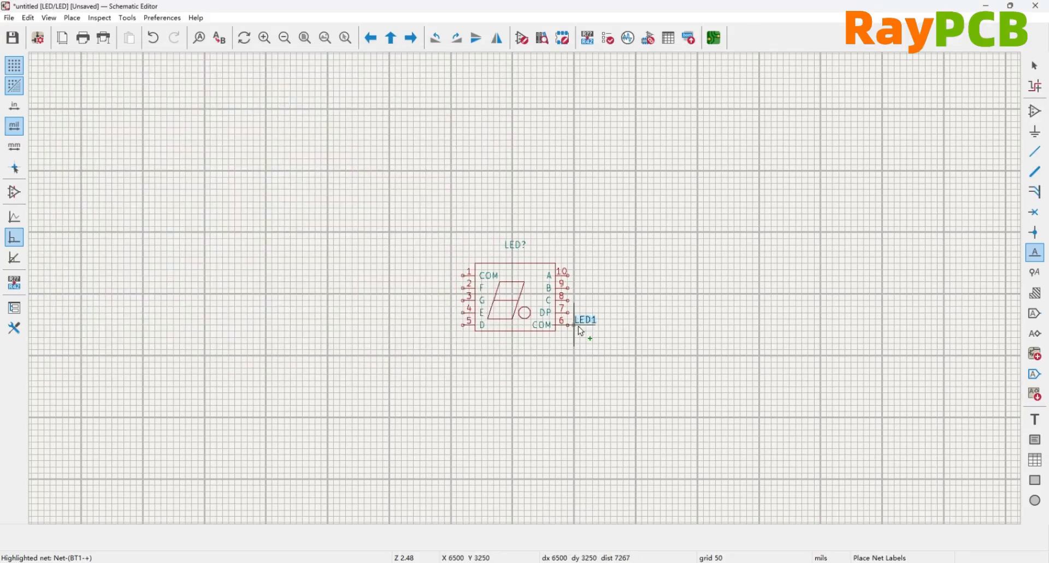
scroll(579, 325, "up", 3)
left_click(455, 316)
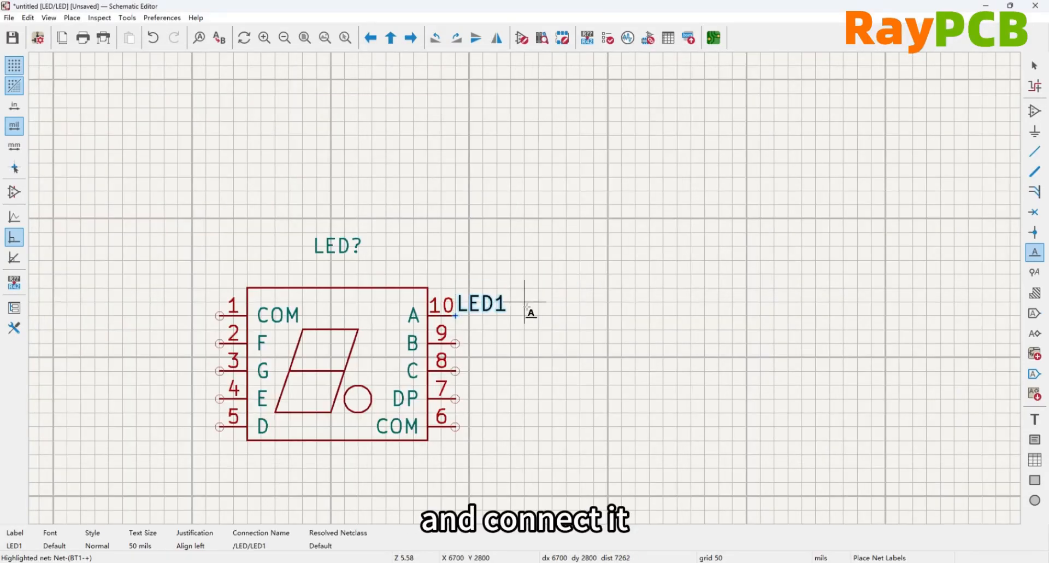
scroll(525, 302, "down", 5)
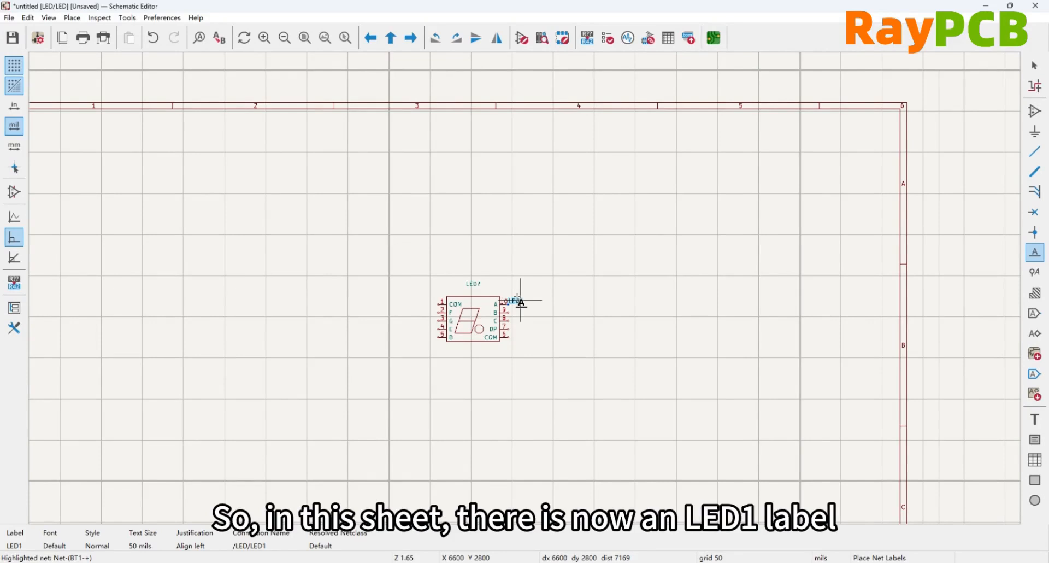
scroll(527, 298, "up", 1)
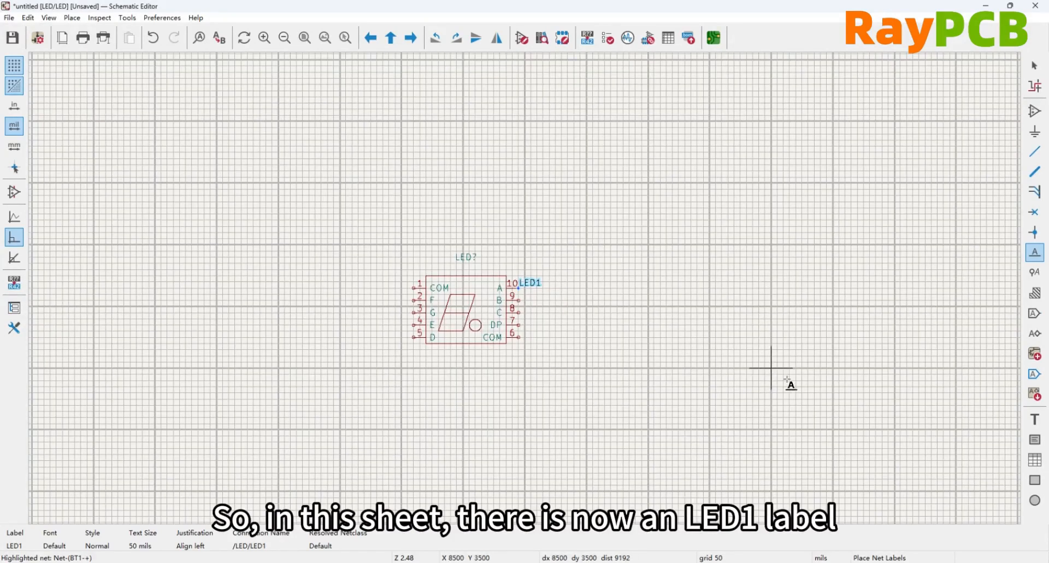
Place a second local label named LED1 in the empty space beside the display symbol.
left_click(667, 214)
type("LED1")
key("Return")
left_click(581, 251)
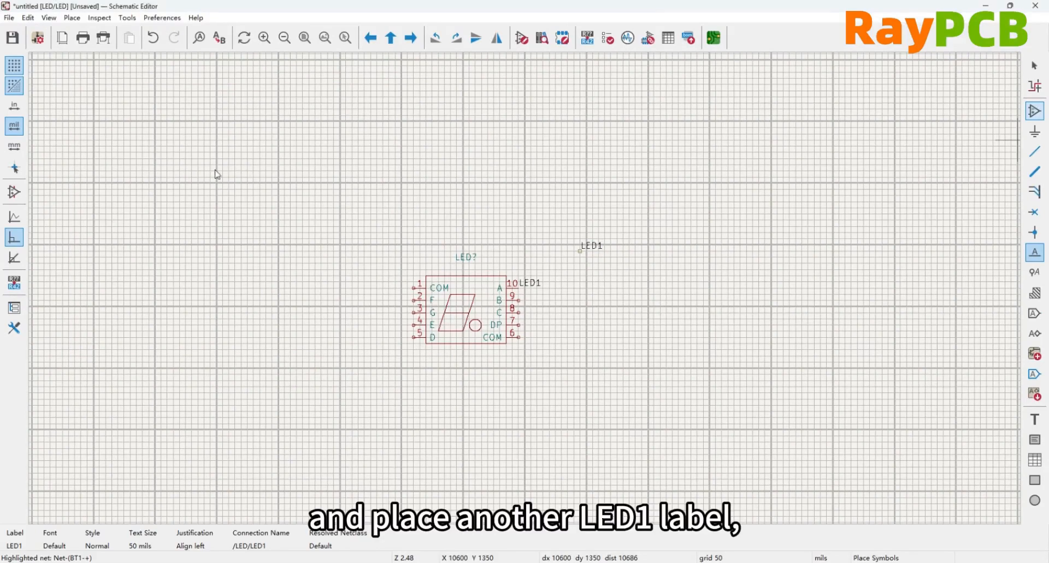
Place an LED light emitting diode symbol to the right of the loose LED1 label.
key("a")
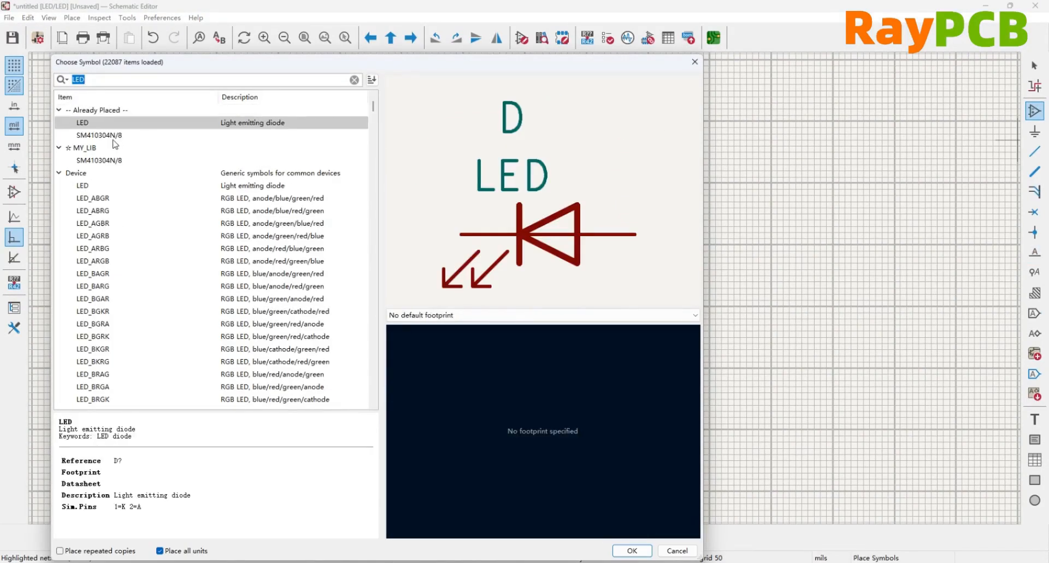
left_click(630, 550)
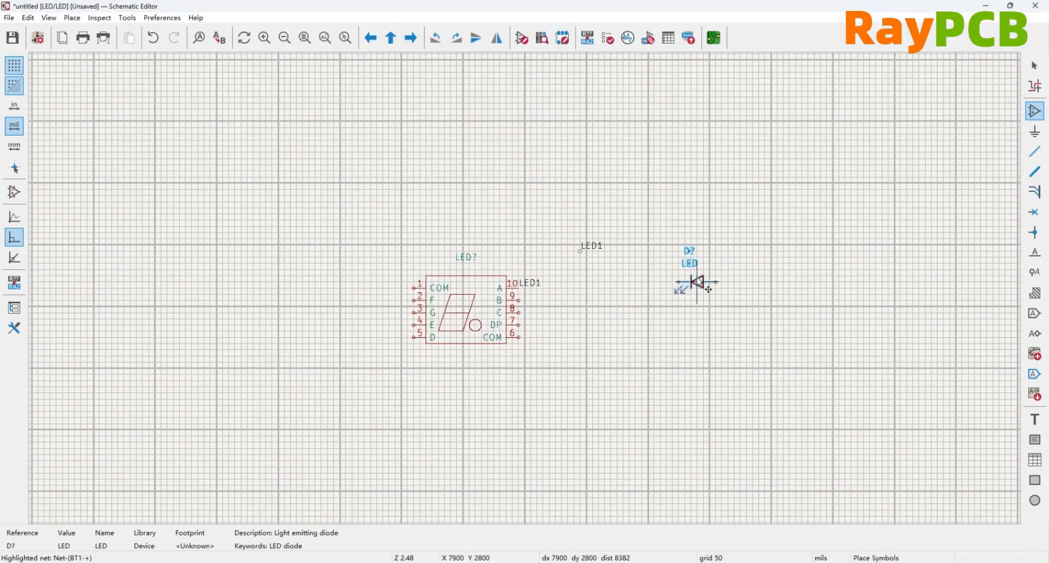
scroll(687, 224, "up", 3)
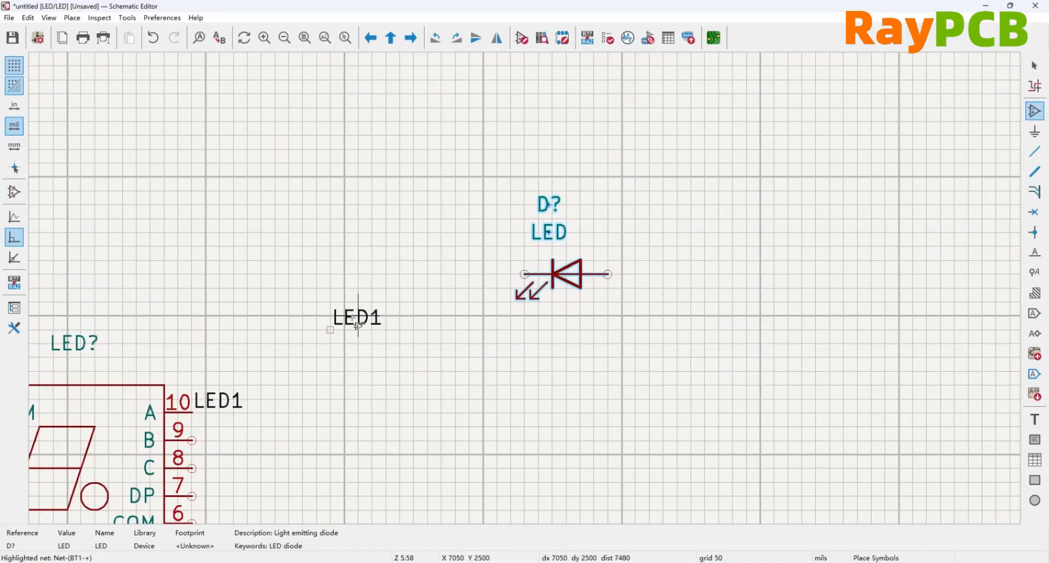
key("Escape")
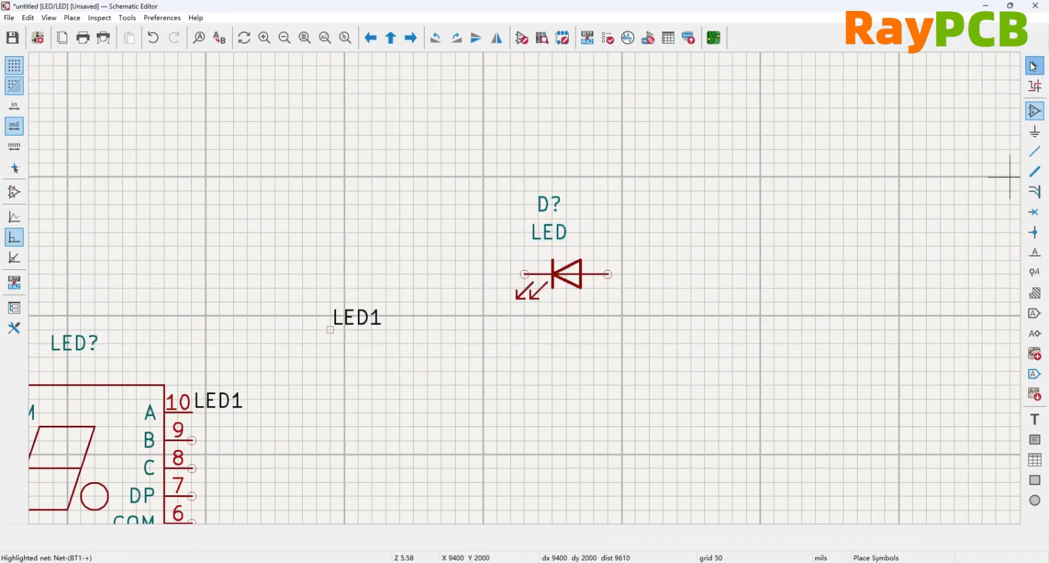
Connect the loose LED1 label to the diode's cathode pin through a short wire.
left_click(1032, 66)
left_click(538, 274)
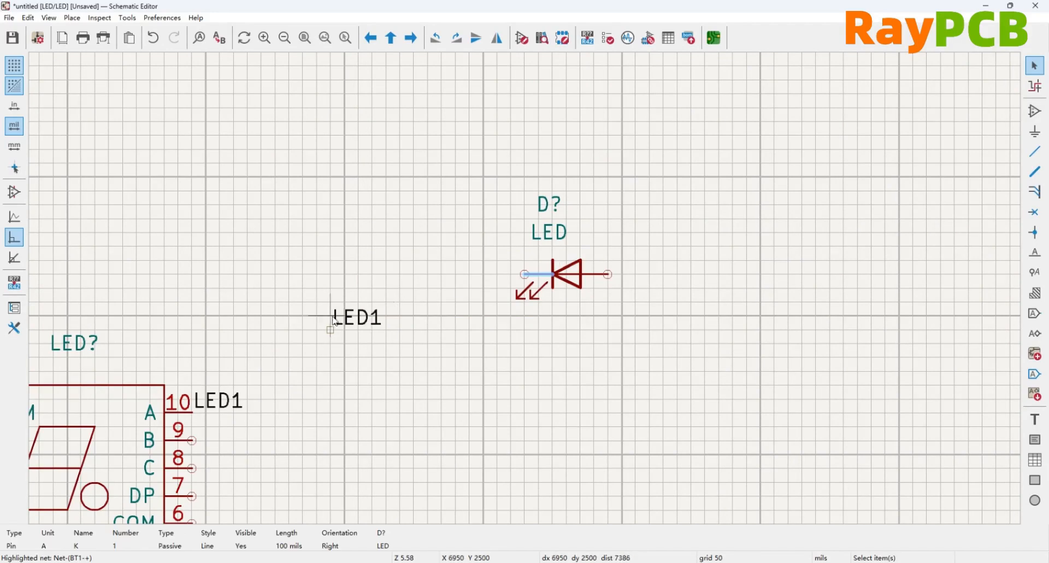
left_click_drag(339, 322, 478, 277)
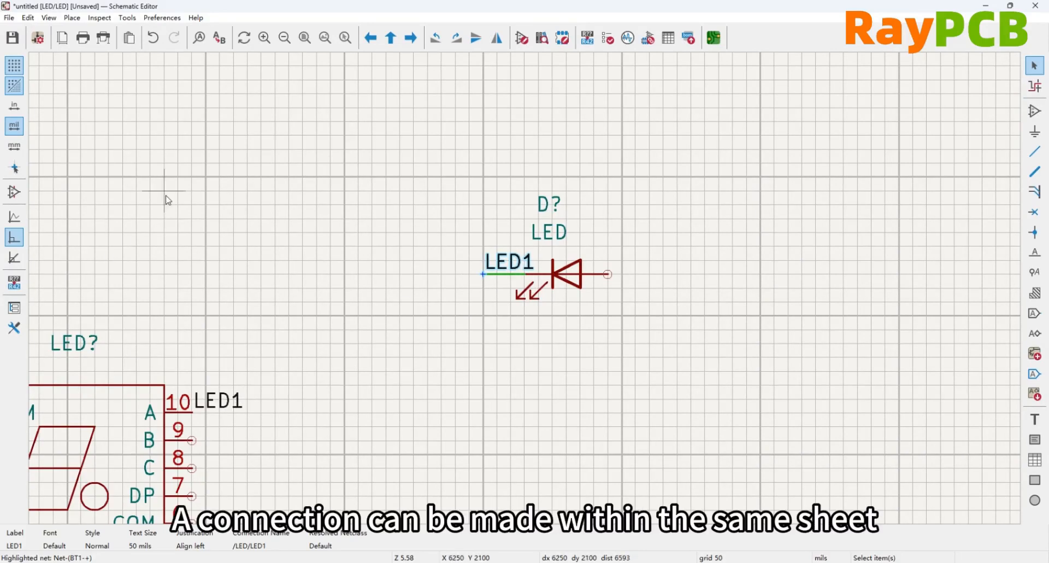
Return to the parent sheet and attach a local net label named LED1 to pin 10 (A) of the display beside the LED sheet.
scroll(125, 236, "down", 3)
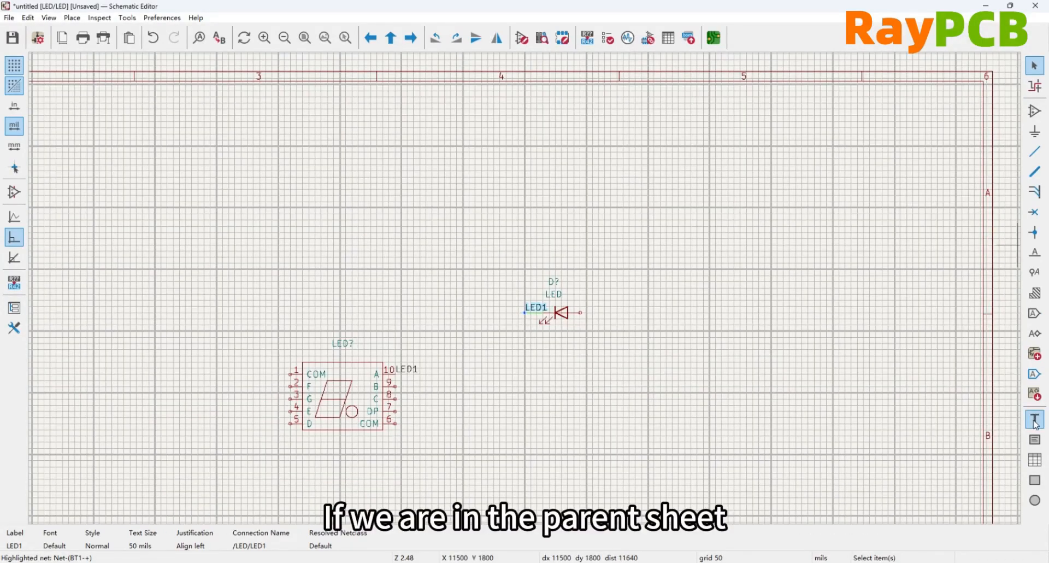
left_click(389, 47)
left_click(1034, 252)
left_click(507, 134)
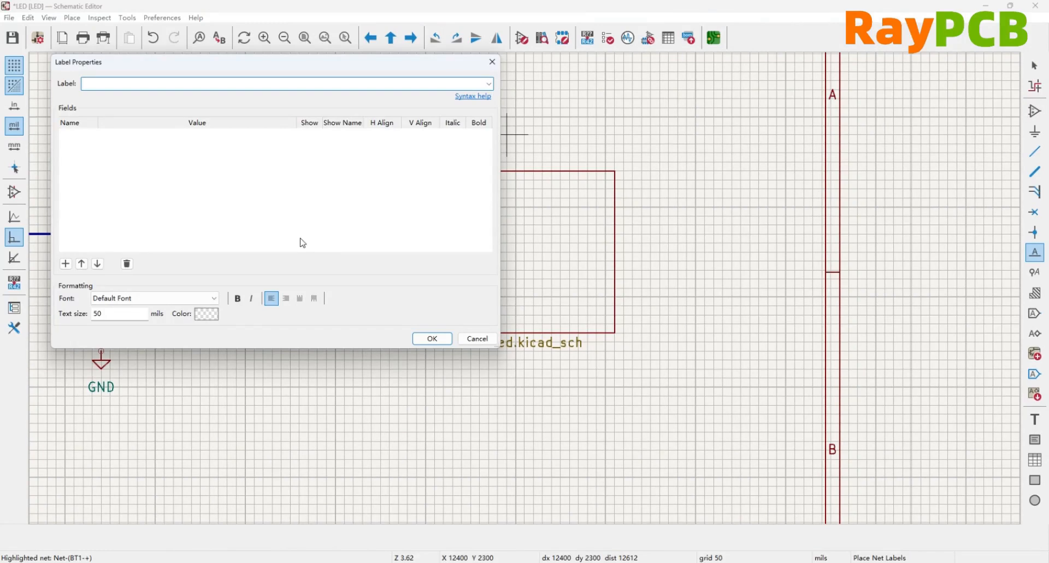
type("LED1")
key("Return")
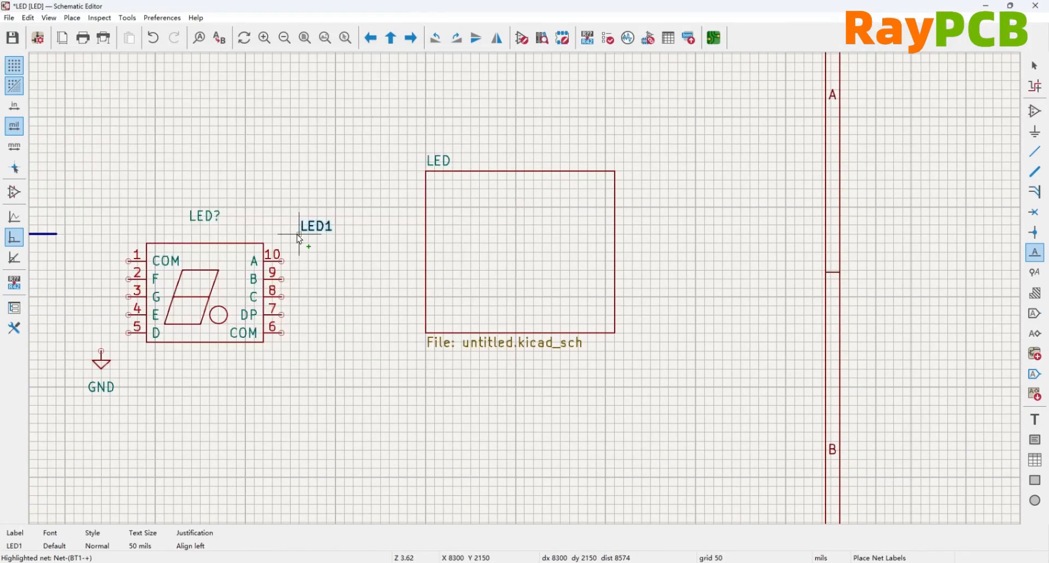
left_click(282, 261)
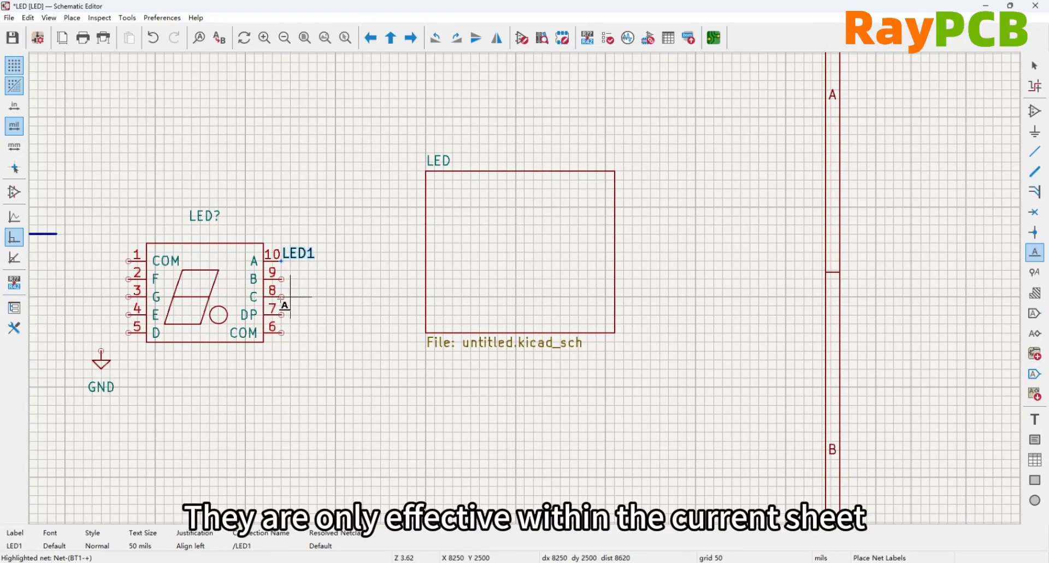
key("Escape")
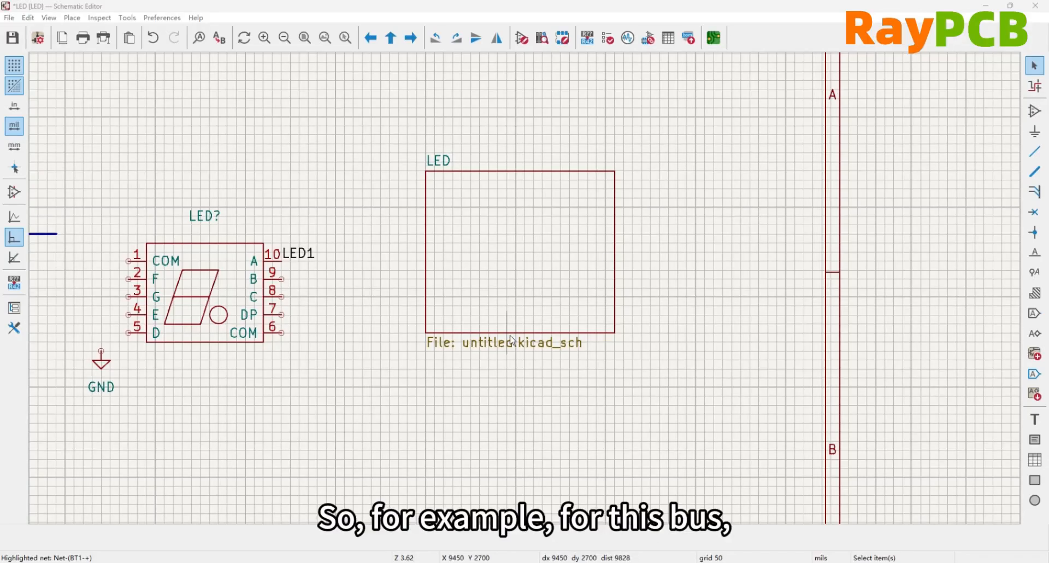
Place a directive label with net class 50R on the bus and save the schematic.
scroll(378, 286, "down", 2)
scroll(274, 266, "up", 2)
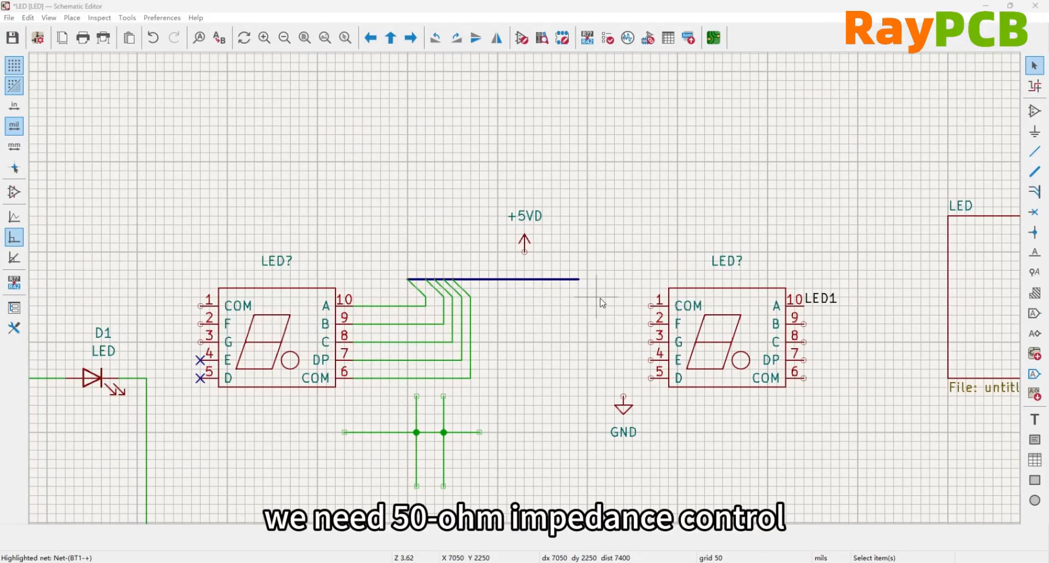
left_click(1035, 273)
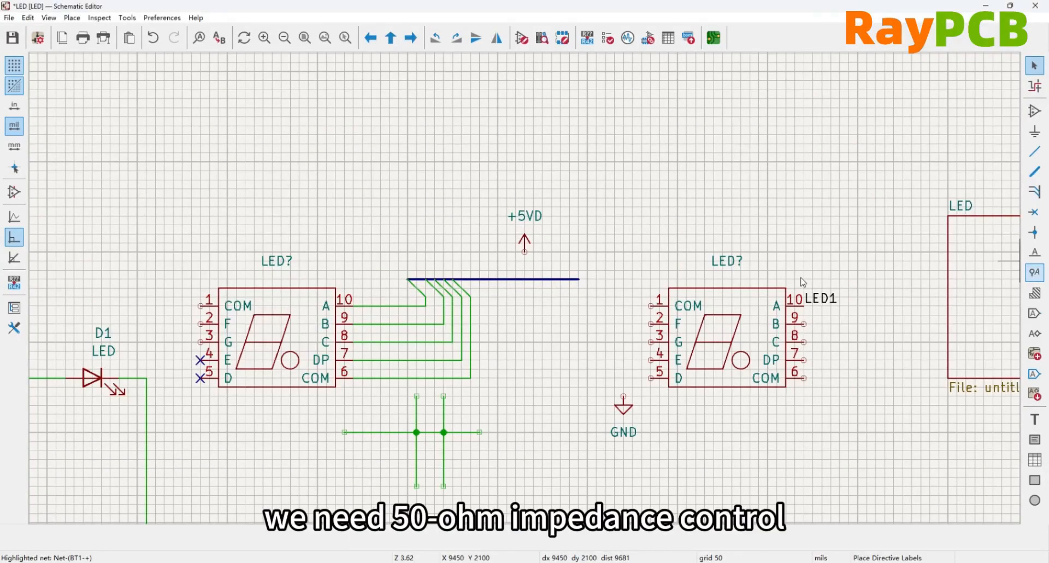
left_click(152, 110)
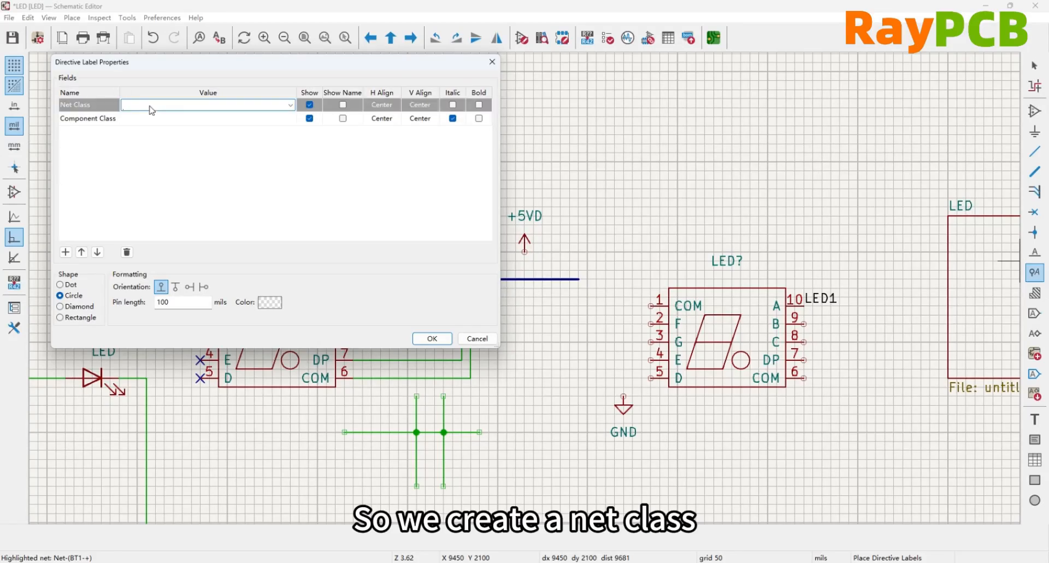
type("5")
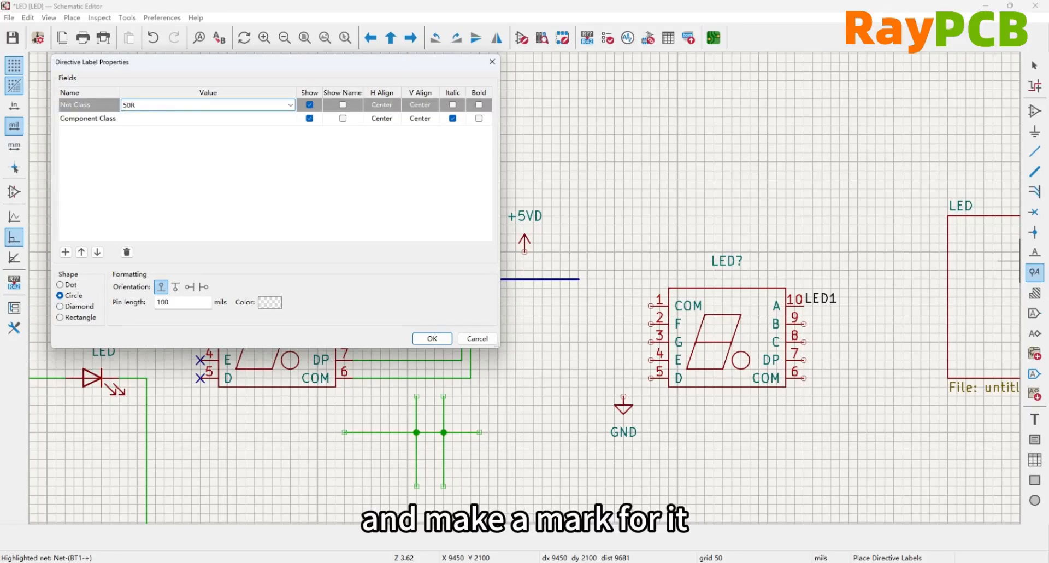
type("0R")
key("Return")
left_click(453, 279)
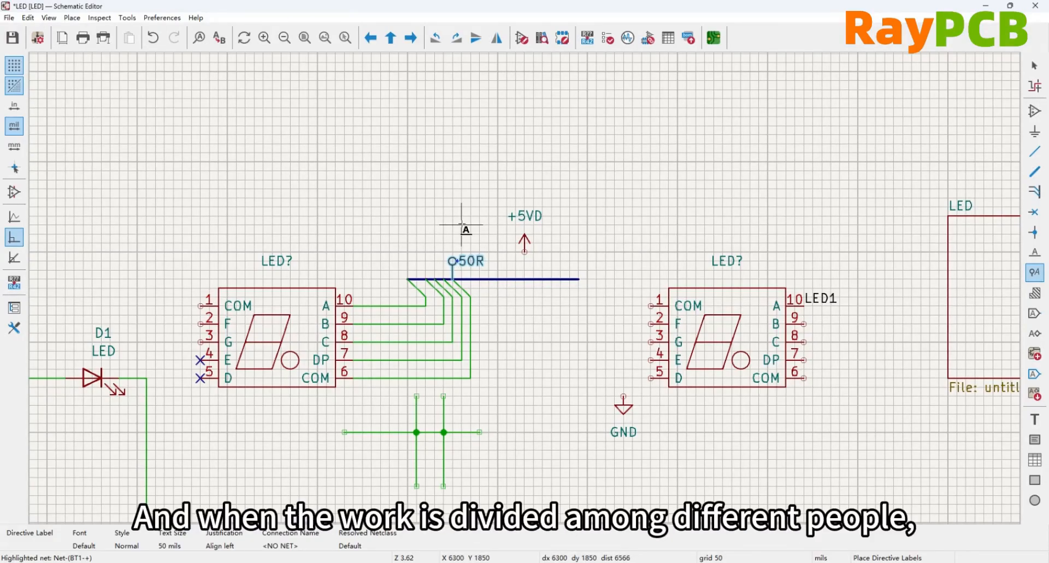
key("ctrl+s")
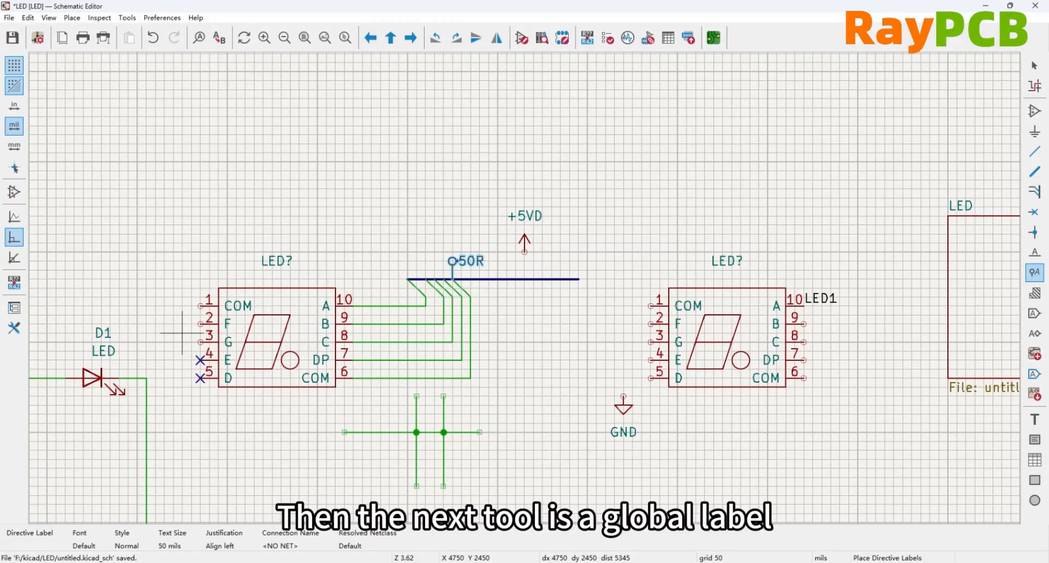
Attach a global label named LED2 to pin 9 (B) of the display symbol beside the LED sheet block.
left_click(1035, 316)
left_click(284, 211)
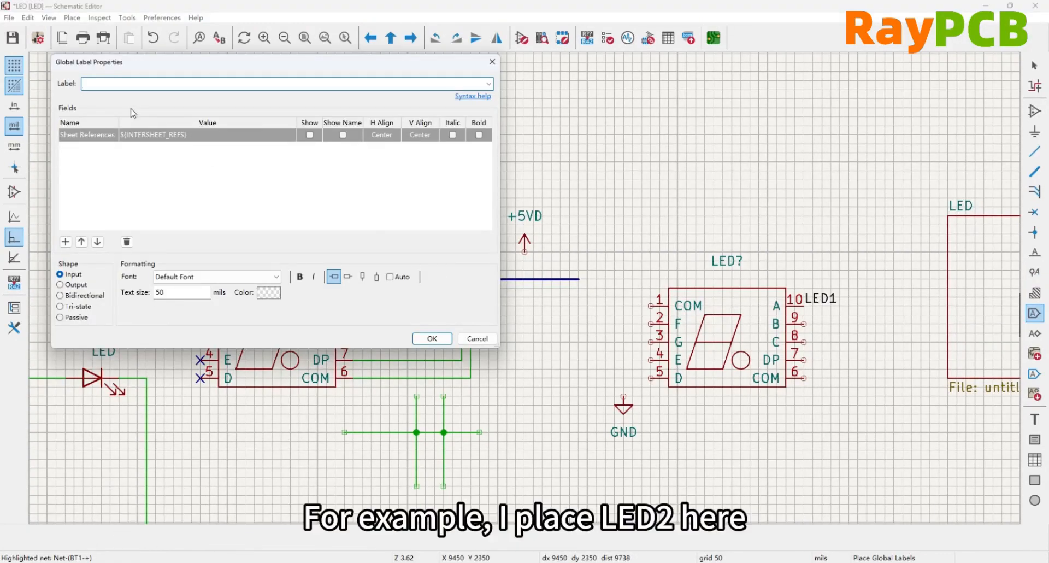
type("LED2")
key("Return")
left_click(805, 325)
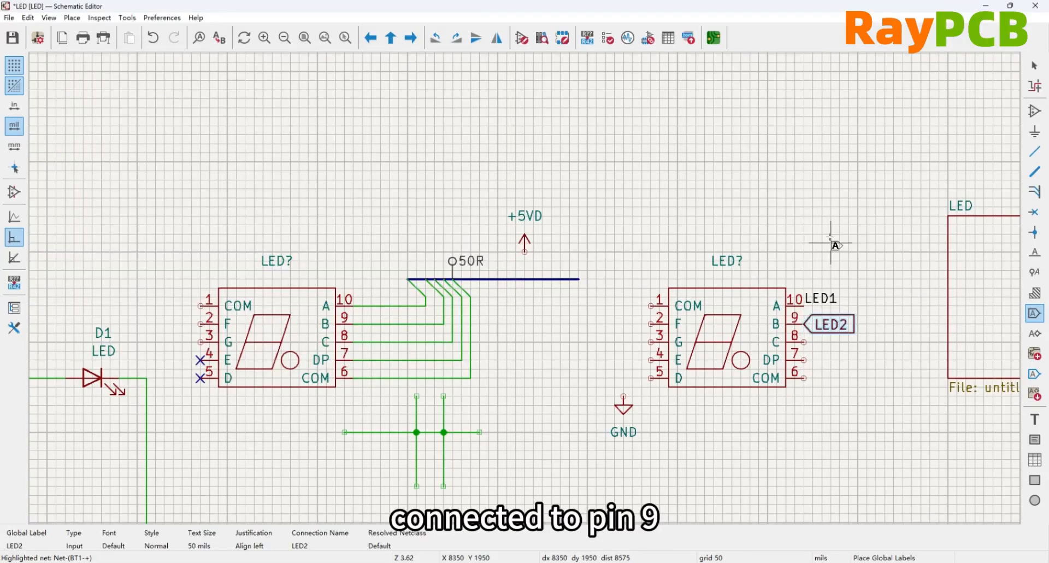
left_click(1035, 65)
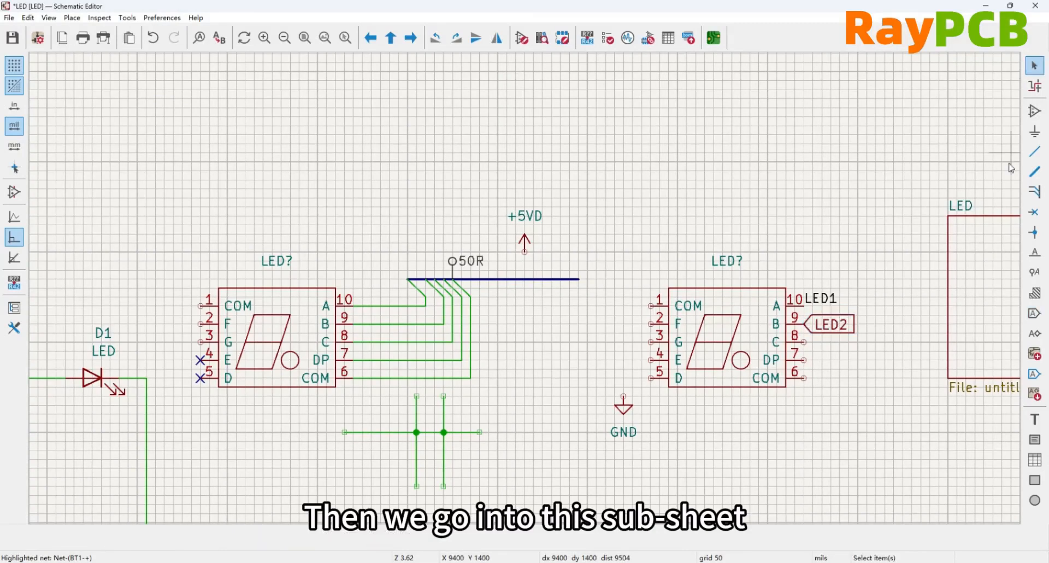
Enter the LED sub-sheet and attach a global label named LED2 to pin 9 (B) of its display symbol.
double_click(952, 263)
scroll(431, 381, "up", 3)
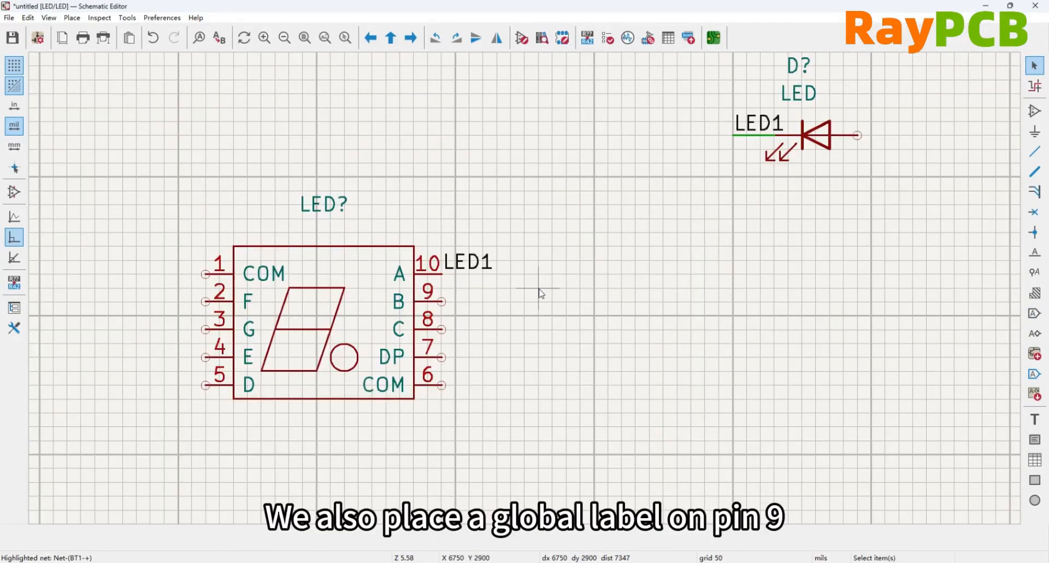
left_click(1034, 313)
left_click(521, 300)
type("LED2")
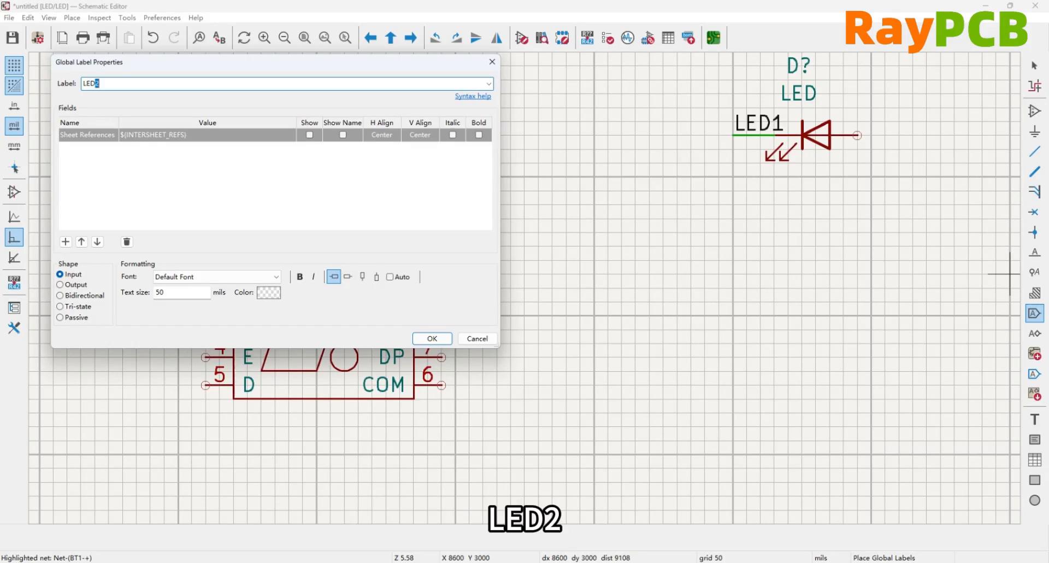
key("Return")
left_click(442, 301)
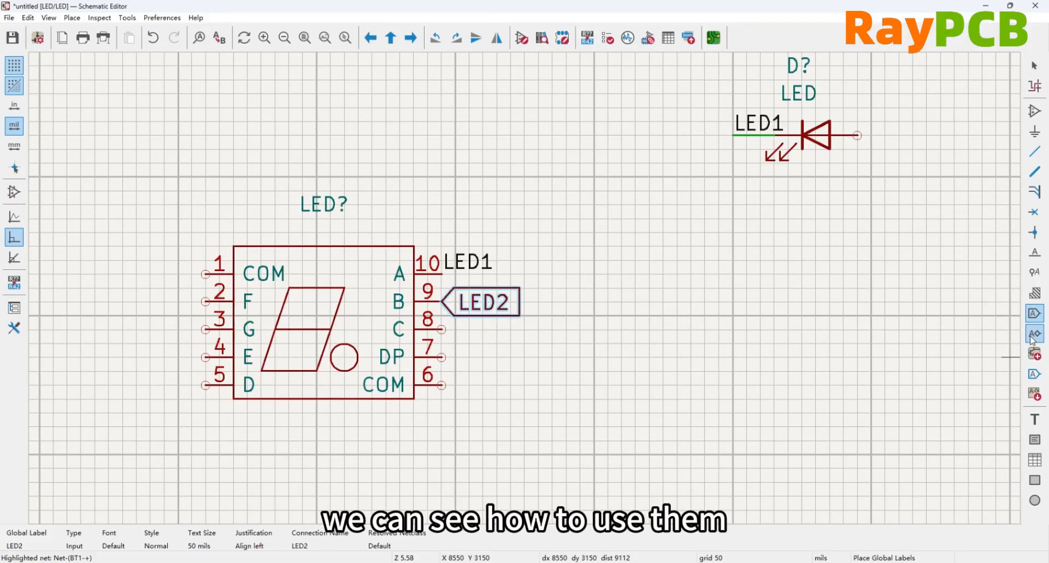
Attach an input hierarchical label named LED3 to pin 8 (C) of the sub-sheet's display symbol.
left_click(1033, 339)
left_click(721, 259)
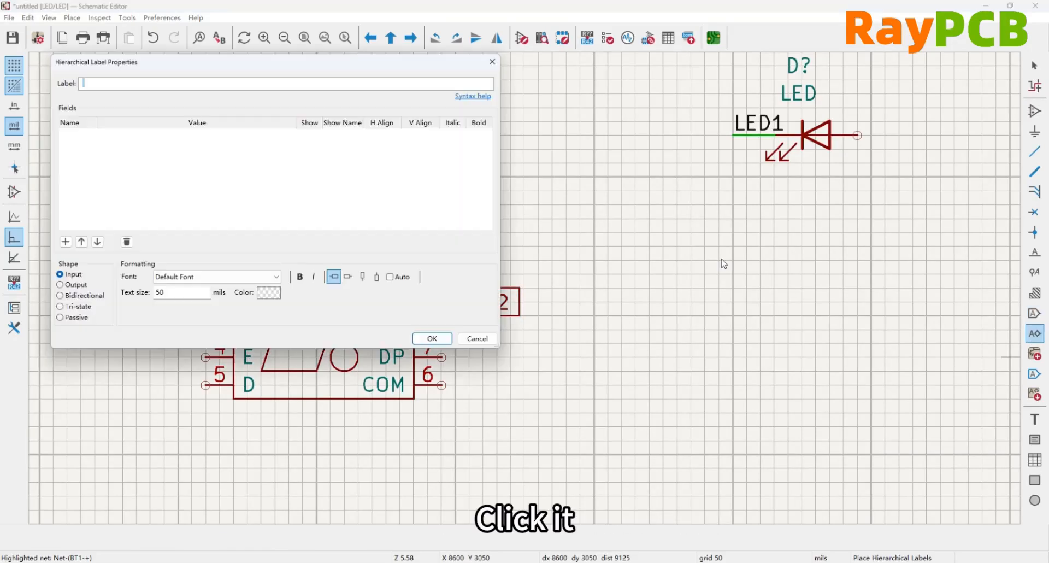
type("LED3")
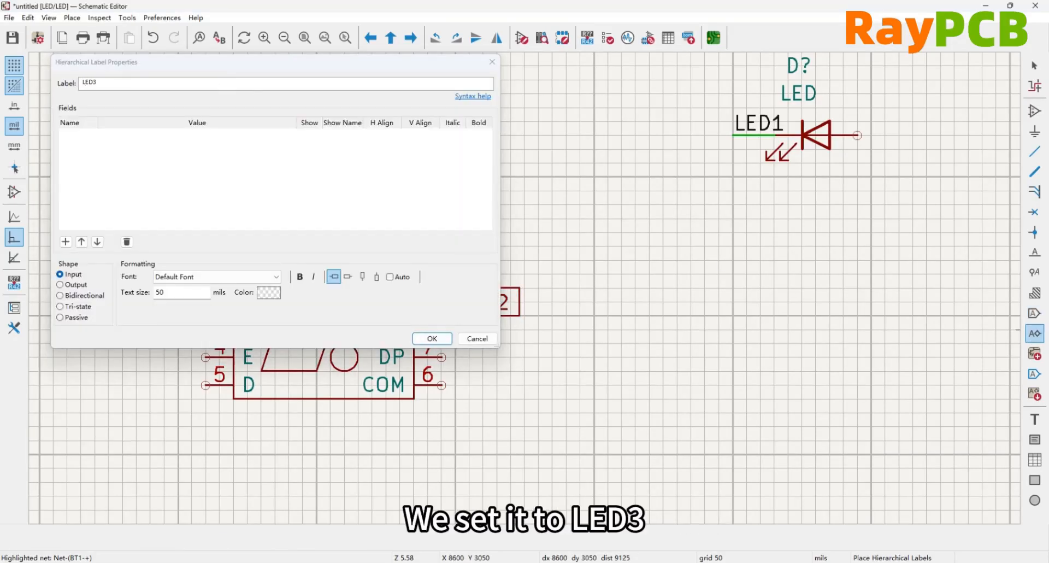
key("Return")
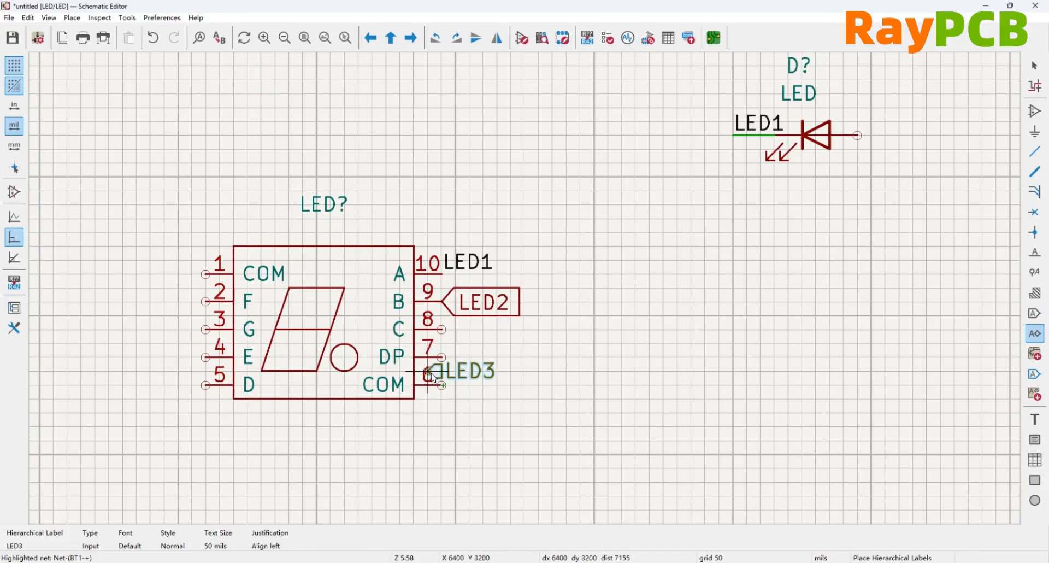
left_click(443, 329)
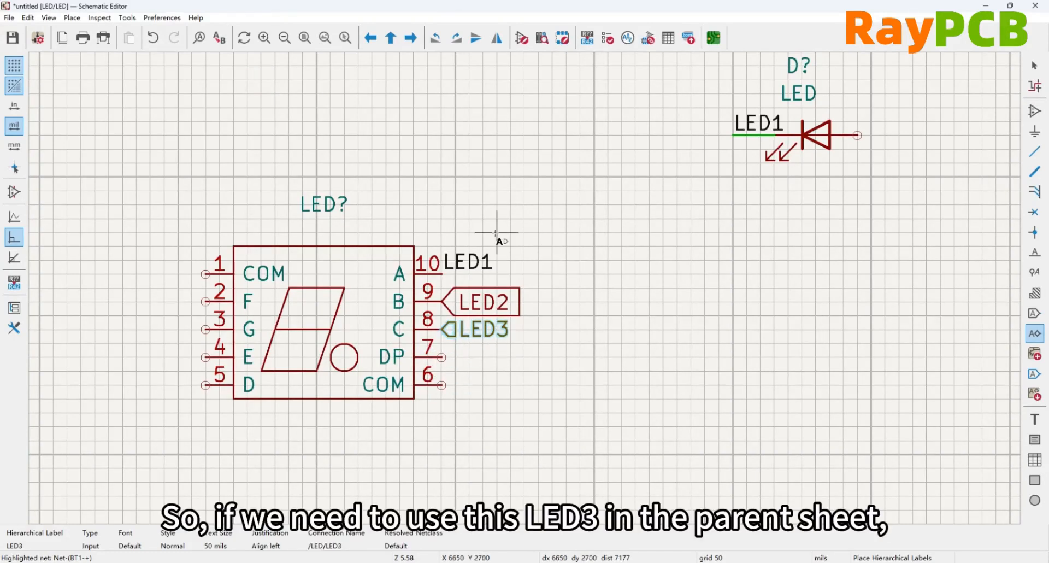
Return to the parent sheet and add the LED3 sheet pin to the upper edge of the LED sheet block by synchronizing sheet pins.
left_click(391, 38)
scroll(527, 294, "down", 2)
scroll(730, 248, "up", 2)
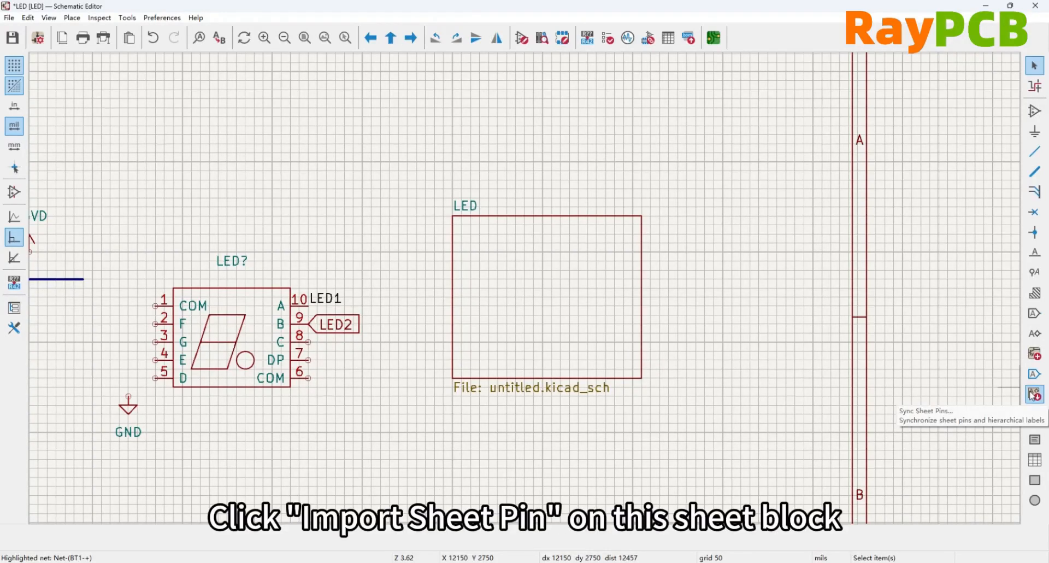
left_click(1033, 395)
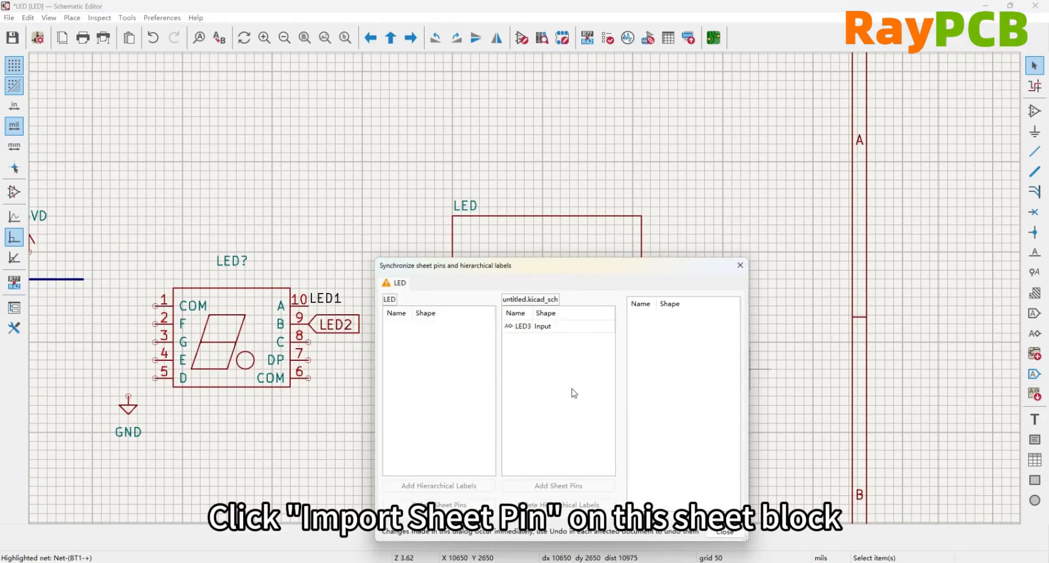
left_click(527, 330)
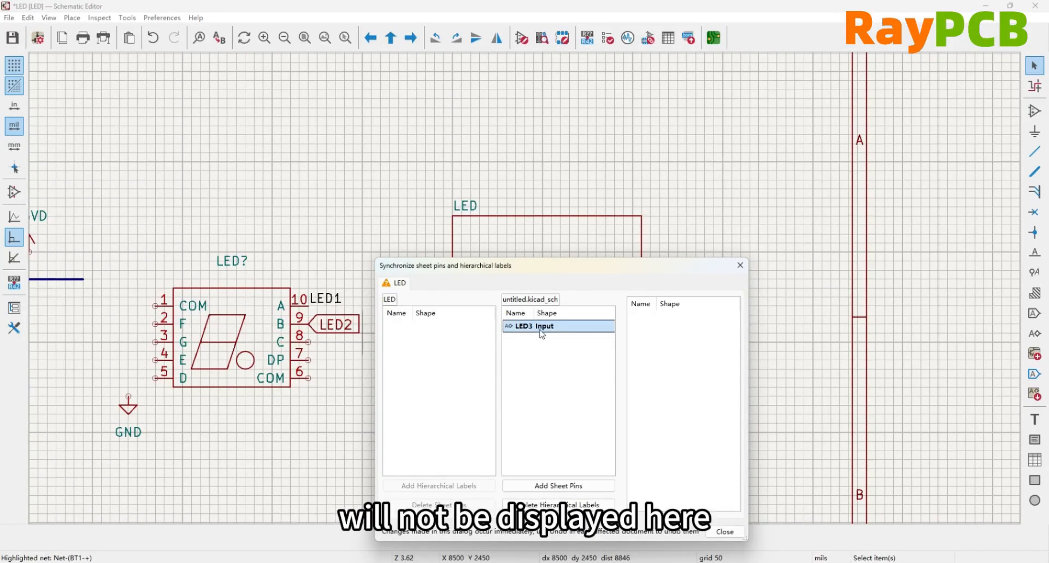
left_click(561, 486)
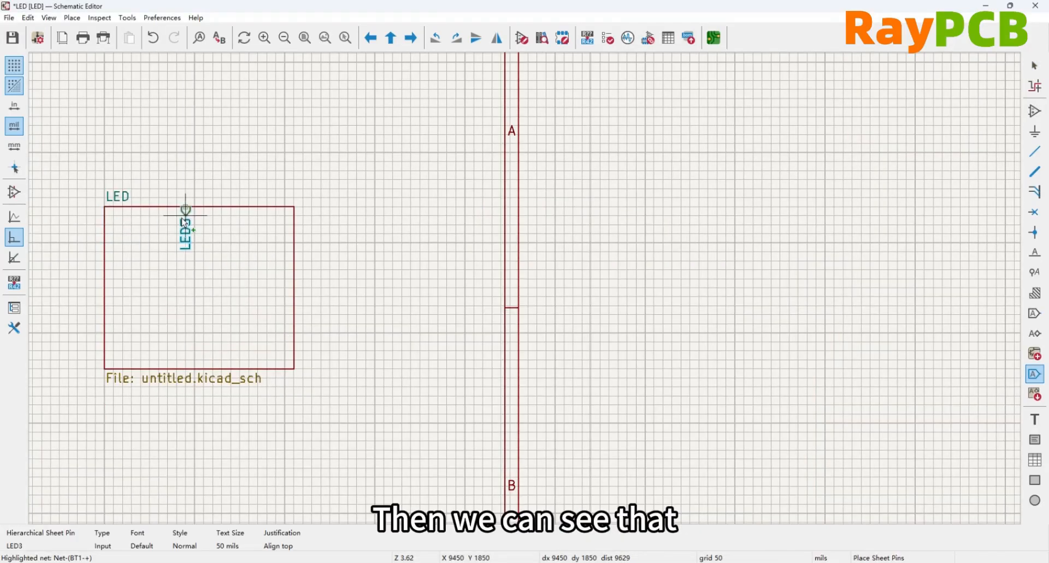
left_click(186, 221)
key("Escape")
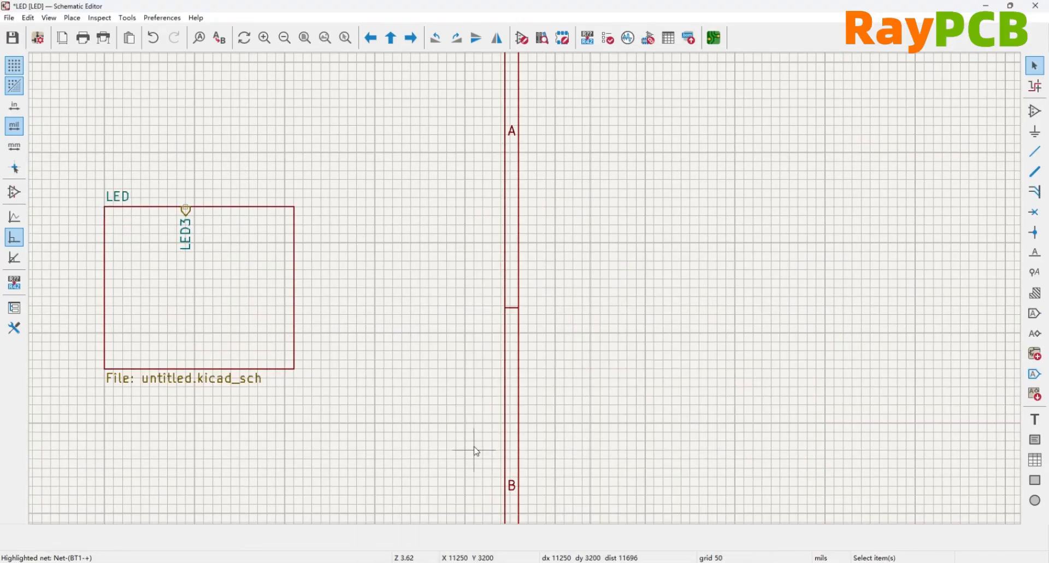
Wire the LED3 sheet pin to pin 8 (C) of the neighbouring display symbol, routing above and around the LED sheet block.
scroll(260, 315, "down", 2)
scroll(524, 292, "up", 2)
scroll(306, 206, "down", 2)
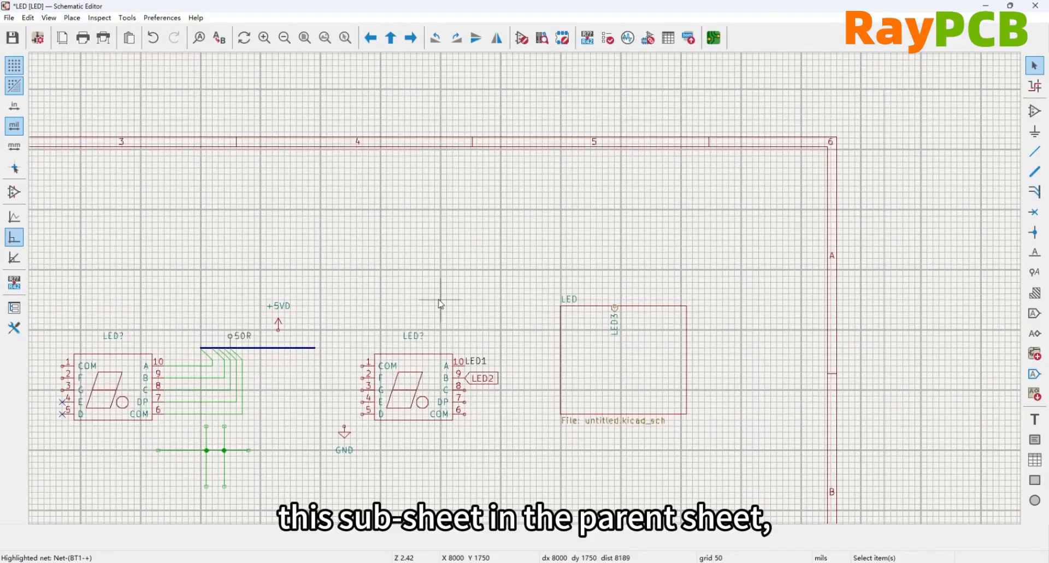
scroll(547, 317, "up", 2)
scroll(481, 267, "up", 2)
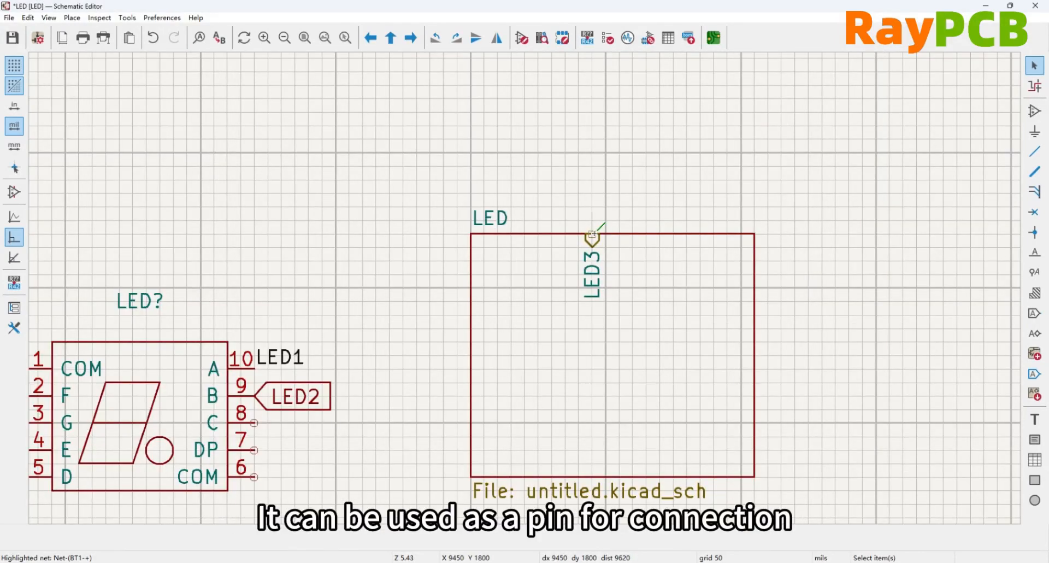
key("w")
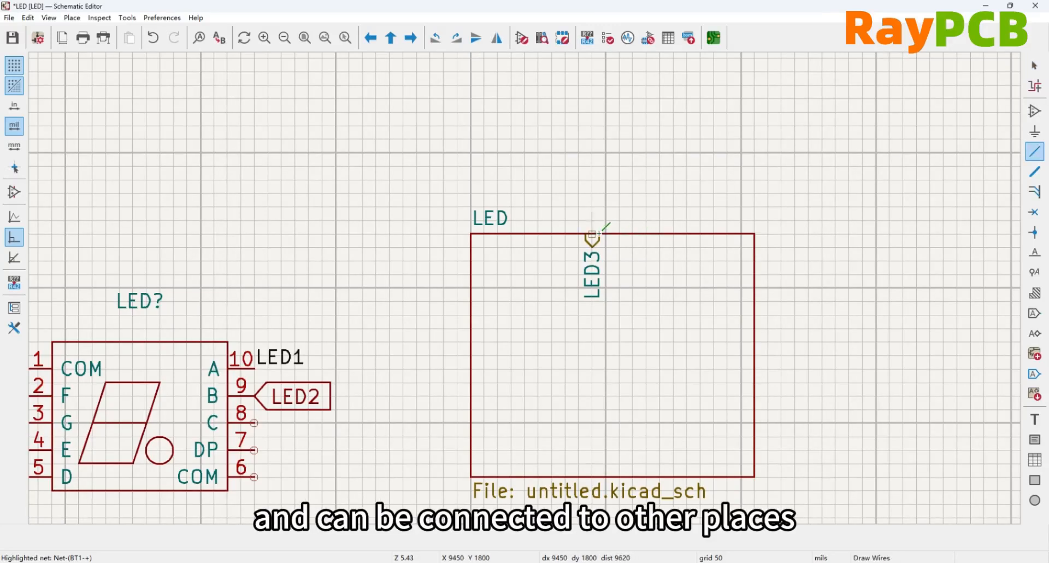
left_click(593, 234)
left_click(390, 139)
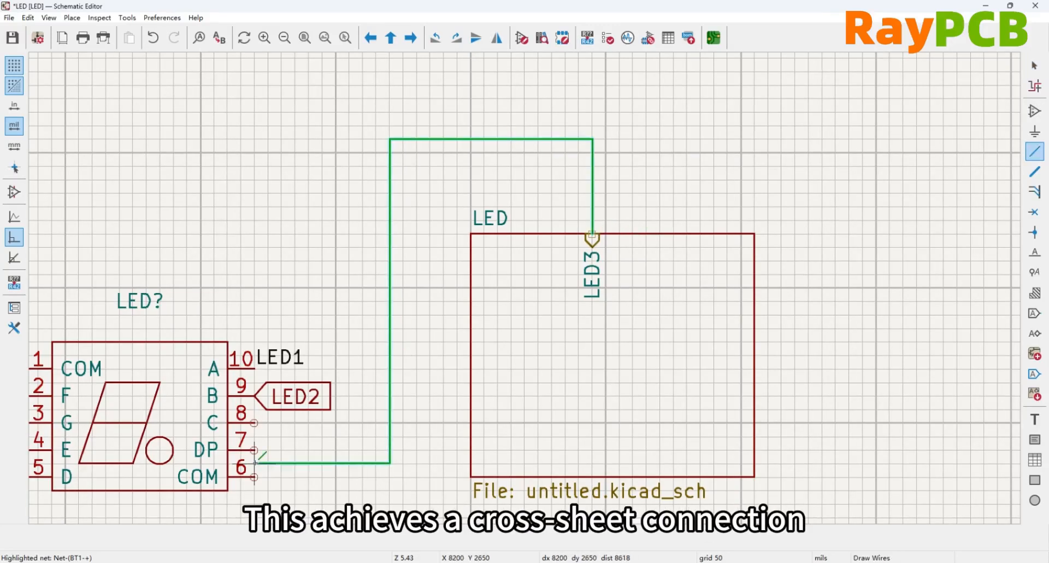
left_click(254, 423)
scroll(473, 353, "down", 2)
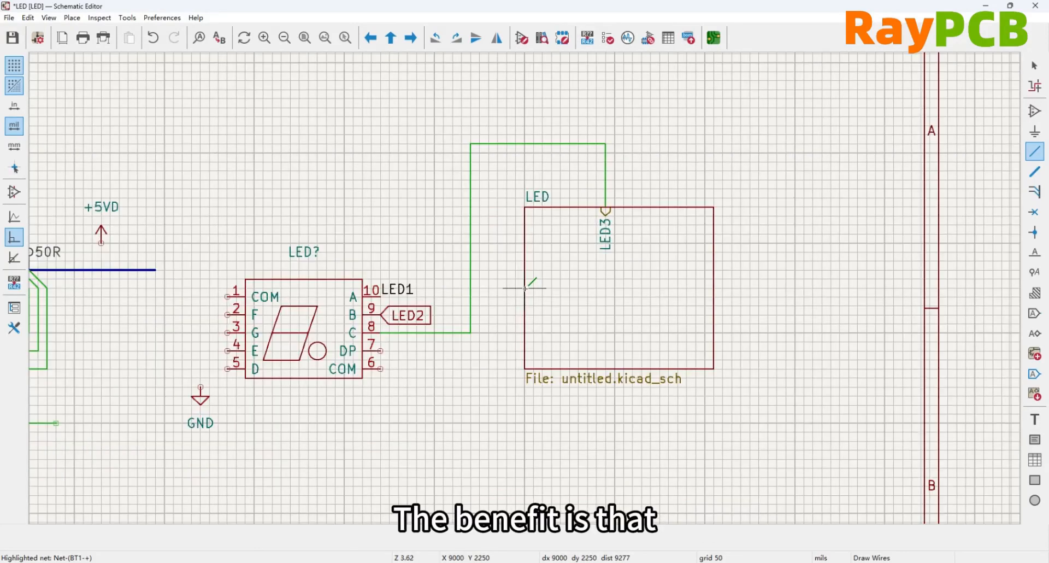
scroll(525, 288, "up", 2)
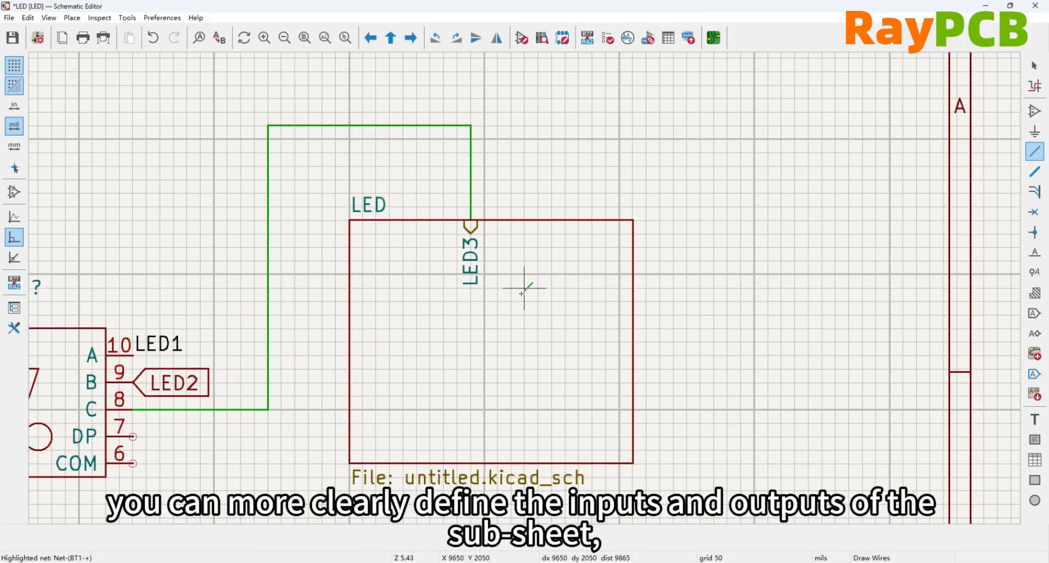
scroll(523, 288, "down", 2)
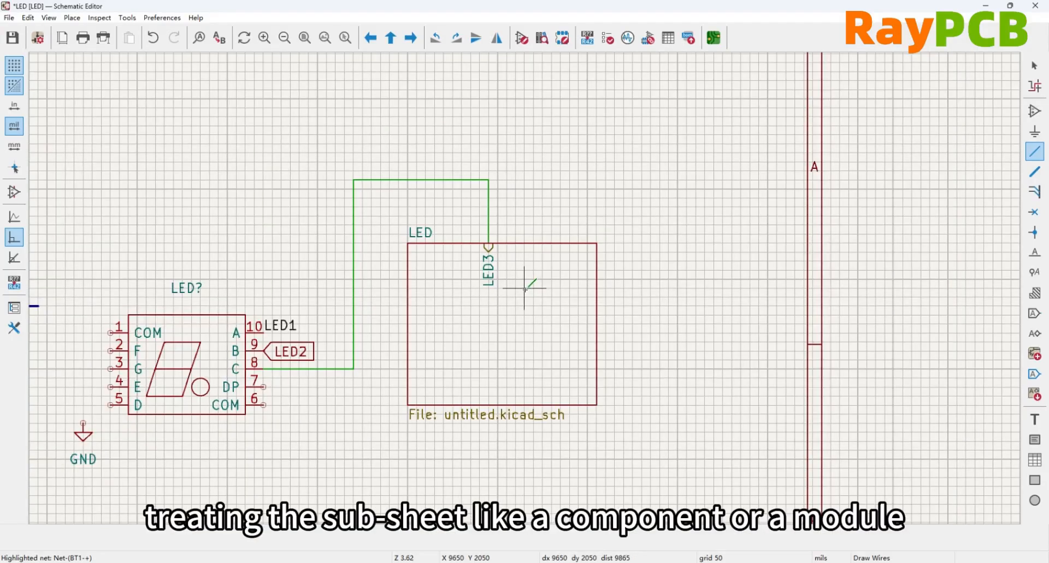